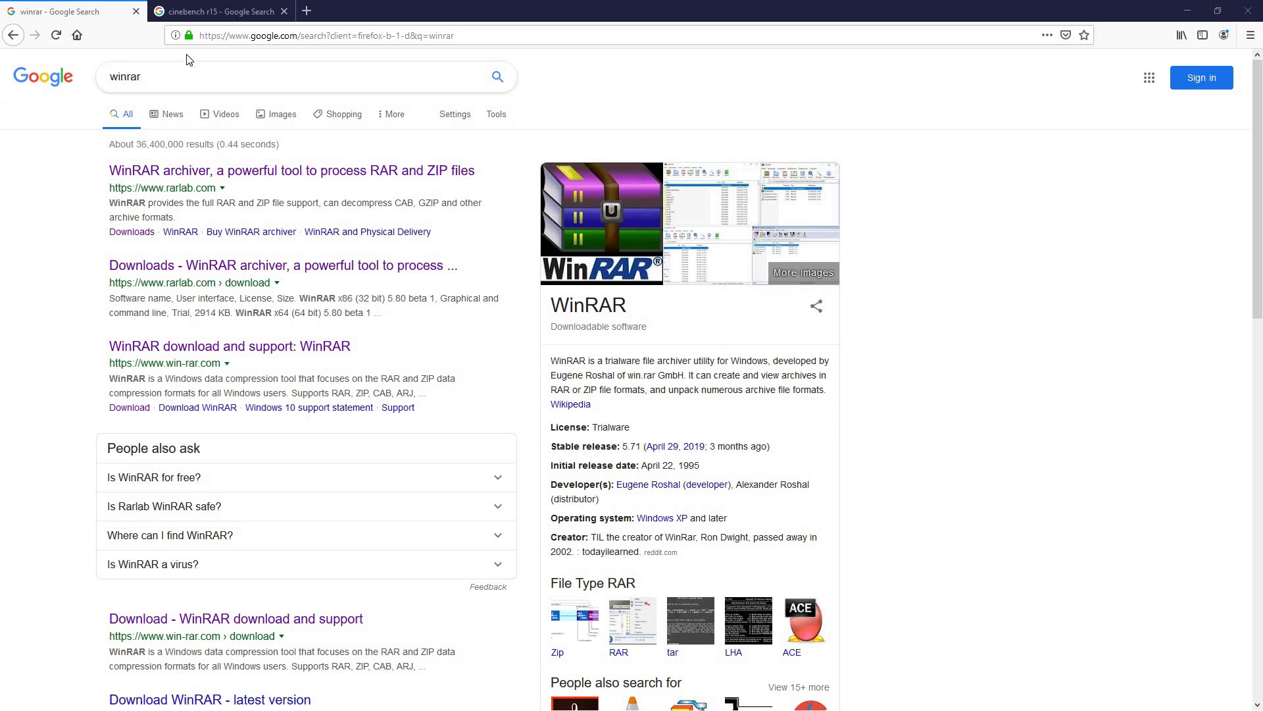
Open the official RARLAB WinRAR site (rarlab.com) from the winrar search results.
{"action": "left_click", "coordinate": [155, 74]}
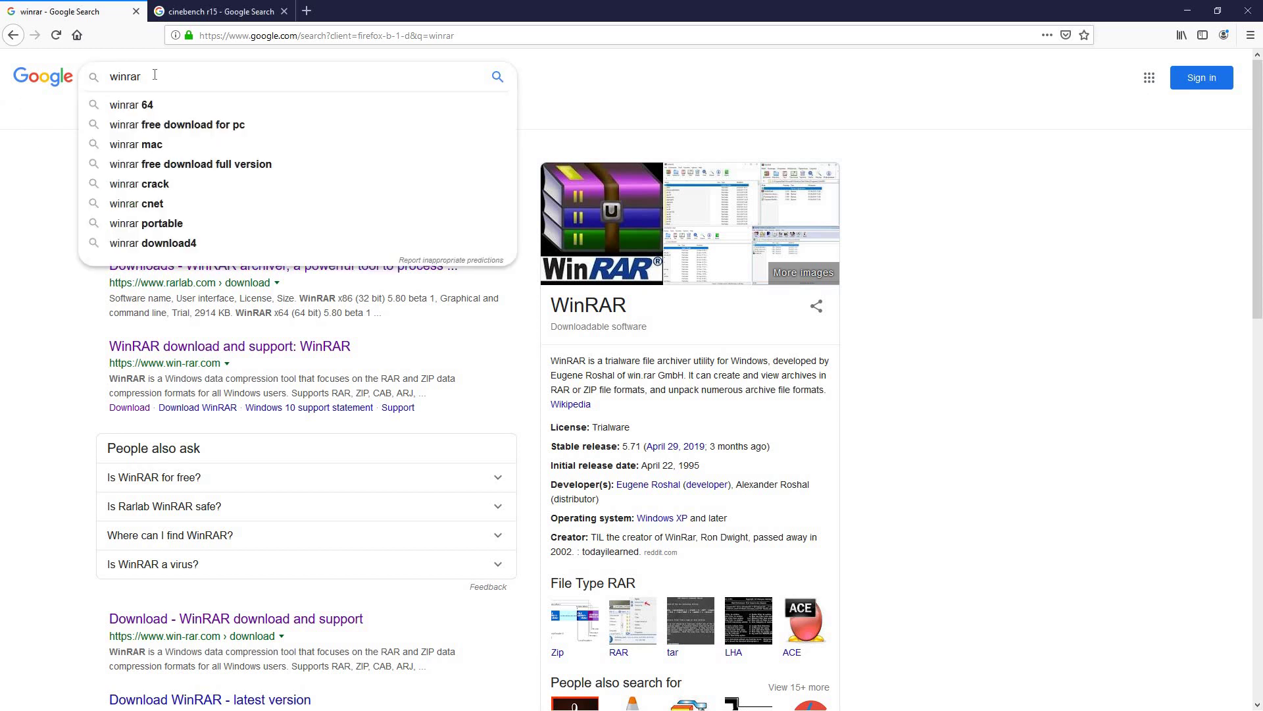
{"action": "left_click", "coordinate": [46, 185]}
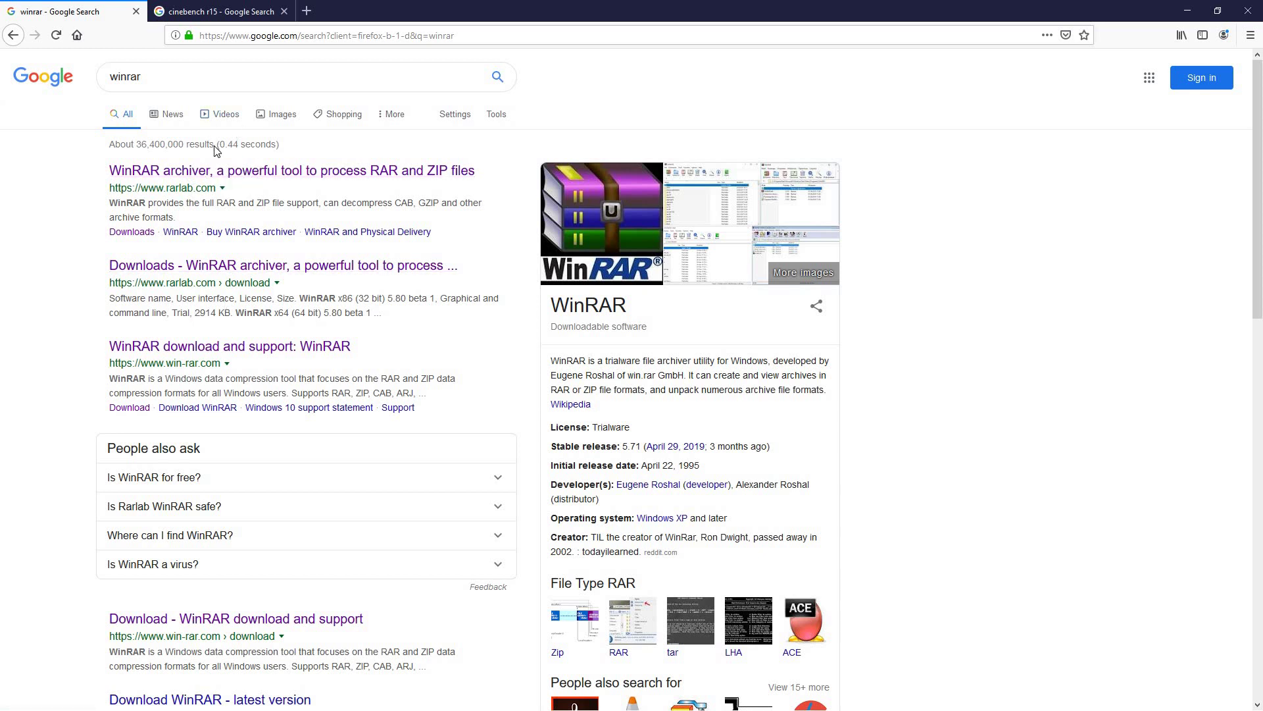
{"action": "left_click", "coordinate": [183, 174]}
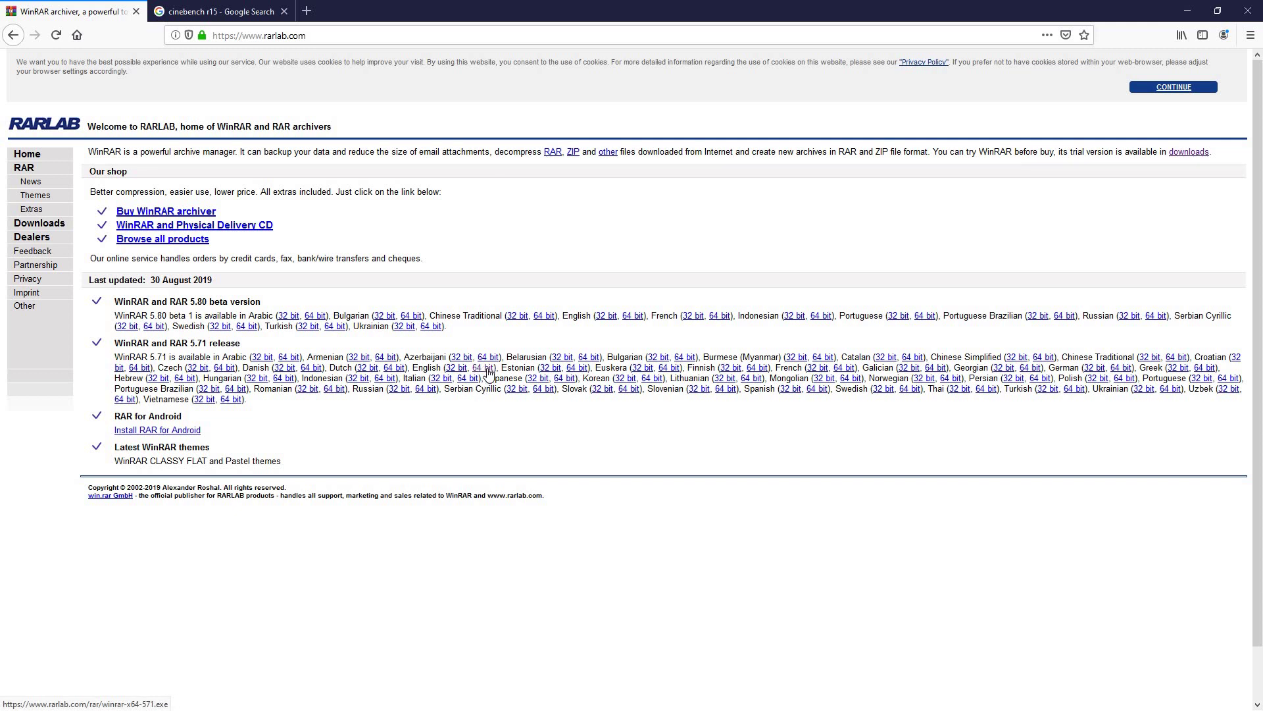
Download the English 64-bit WinRAR 5.71 installer and run it from the downloads list.
{"action": "left_click", "coordinate": [487, 369]}
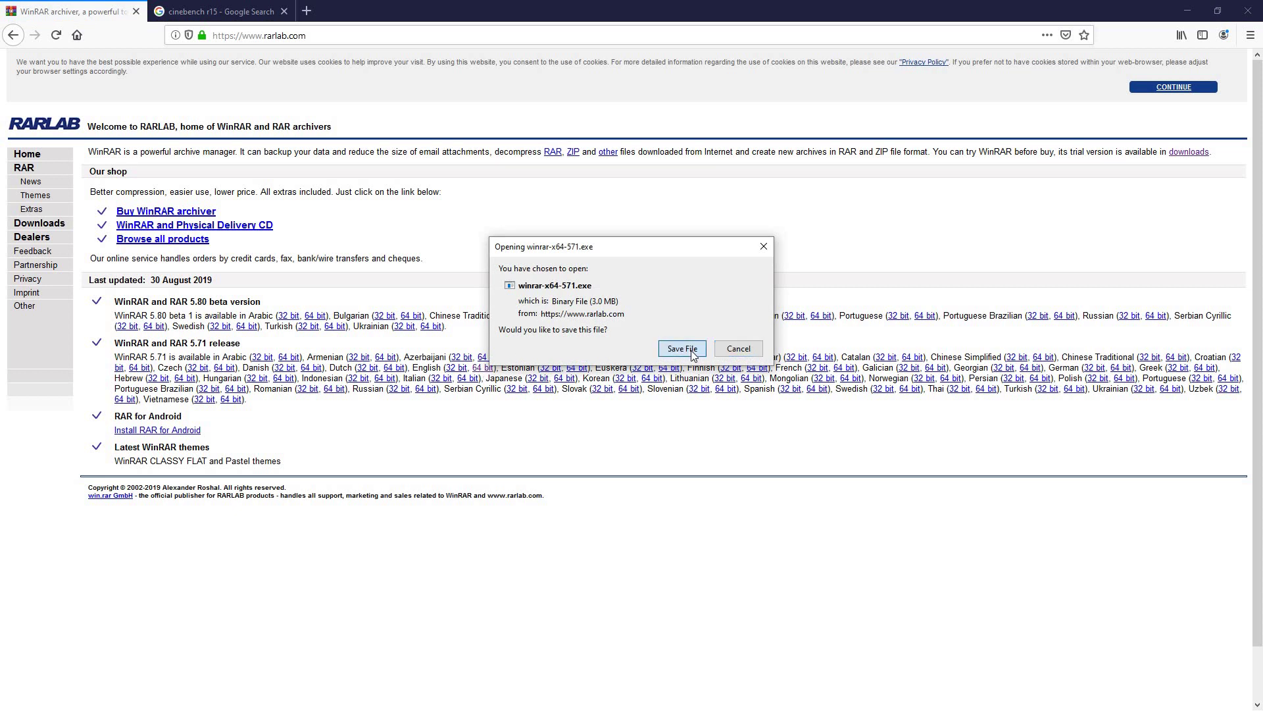
{"action": "left_click", "coordinate": [681, 348]}
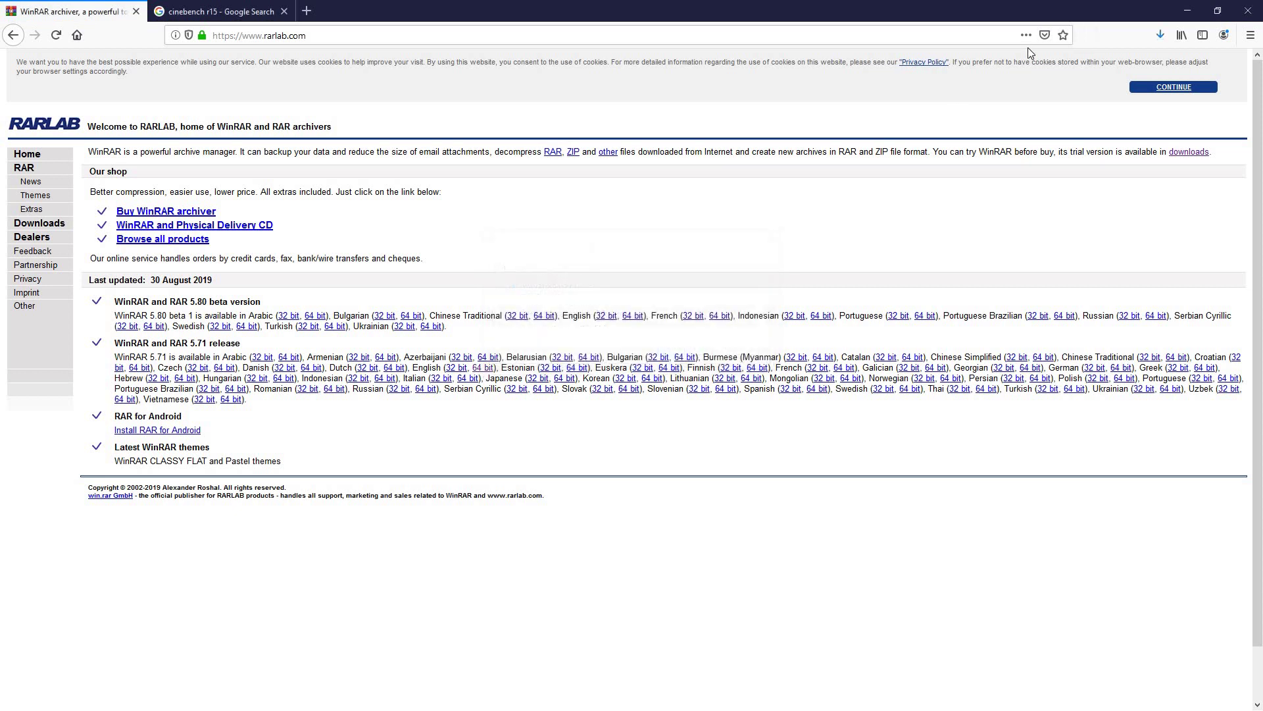
{"action": "left_click", "coordinate": [1160, 40]}
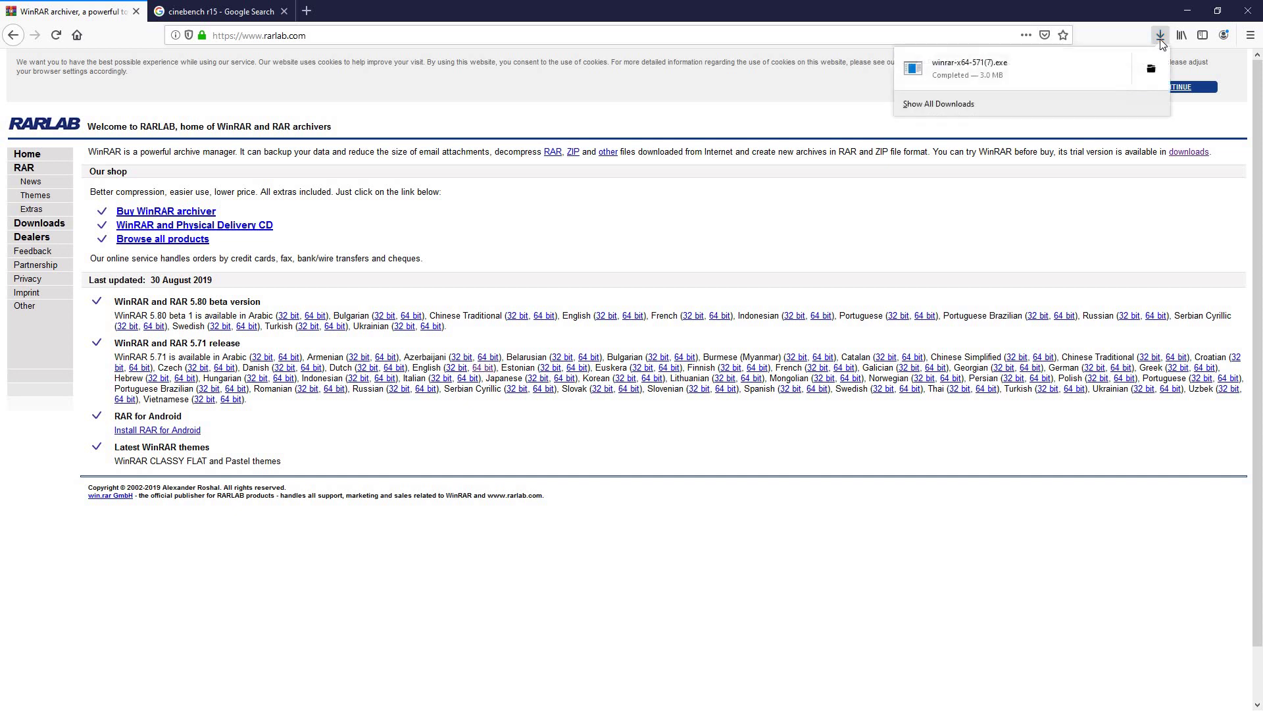
{"action": "left_click", "coordinate": [1080, 57]}
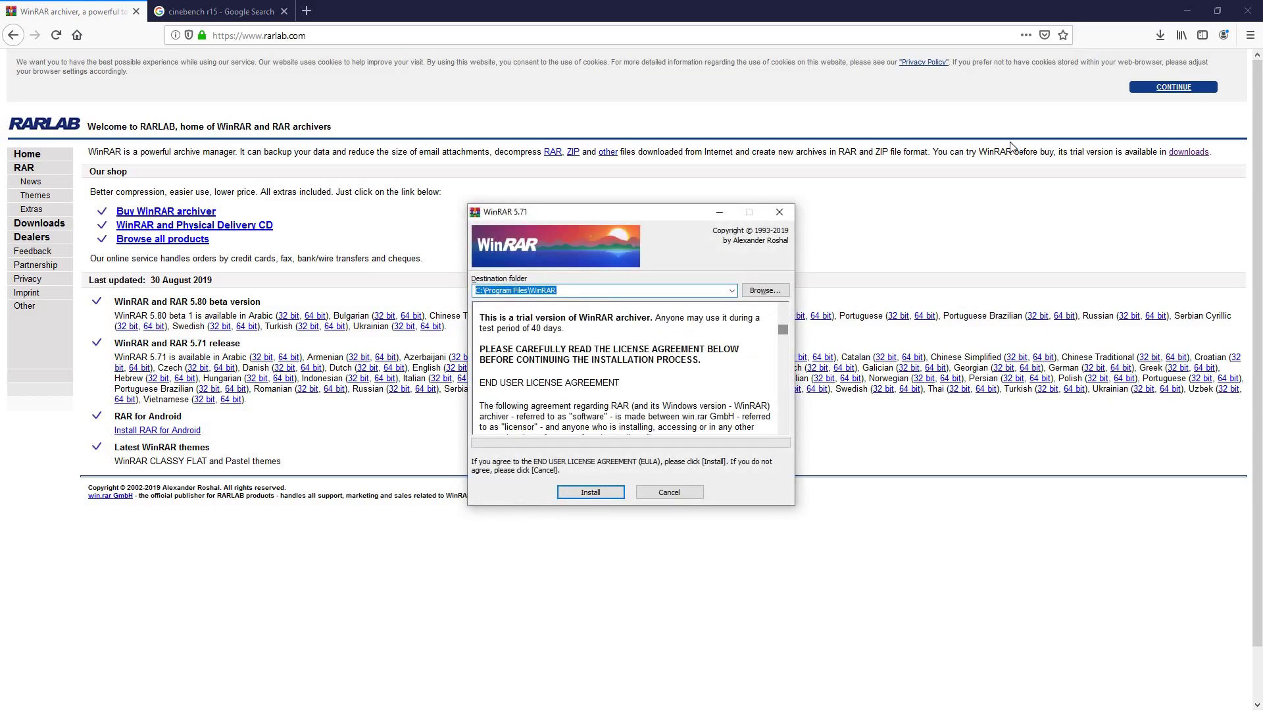
Install WinRAR 5.71 into Program Files\WinRAR with default associations and close its Start Menu folder.
{"action": "left_click", "coordinate": [585, 492]}
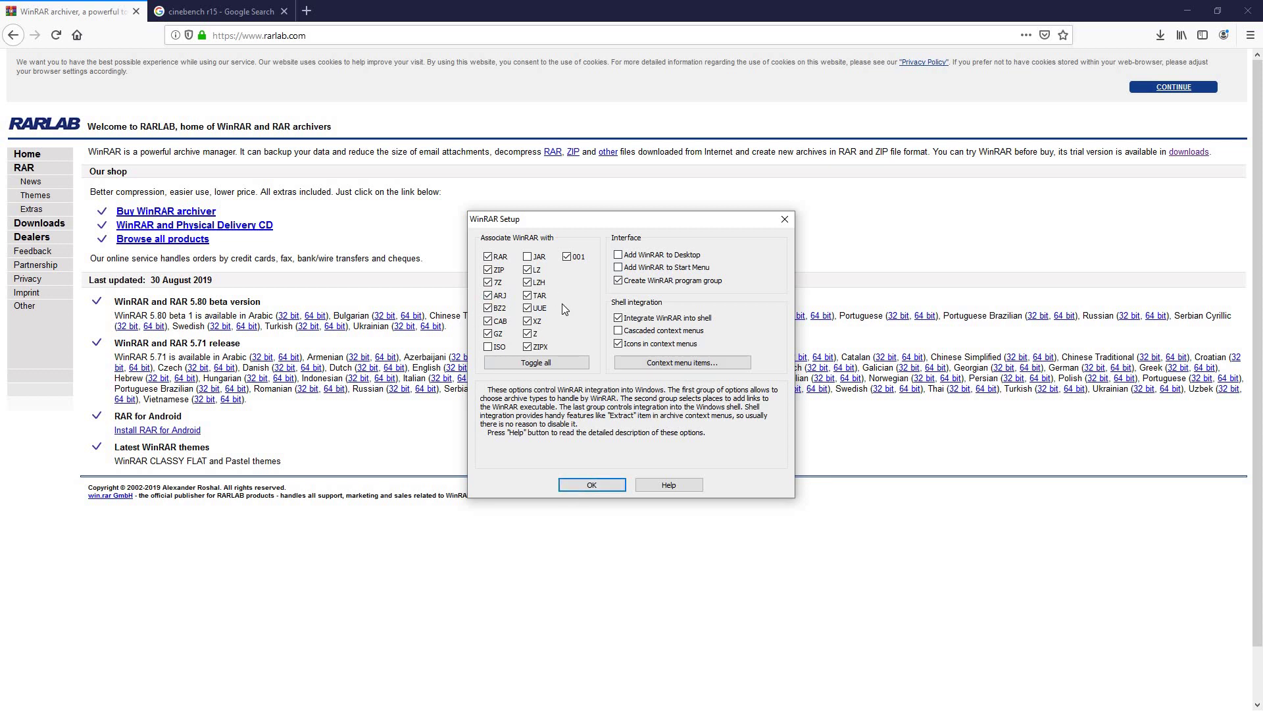
{"action": "left_click", "coordinate": [616, 485]}
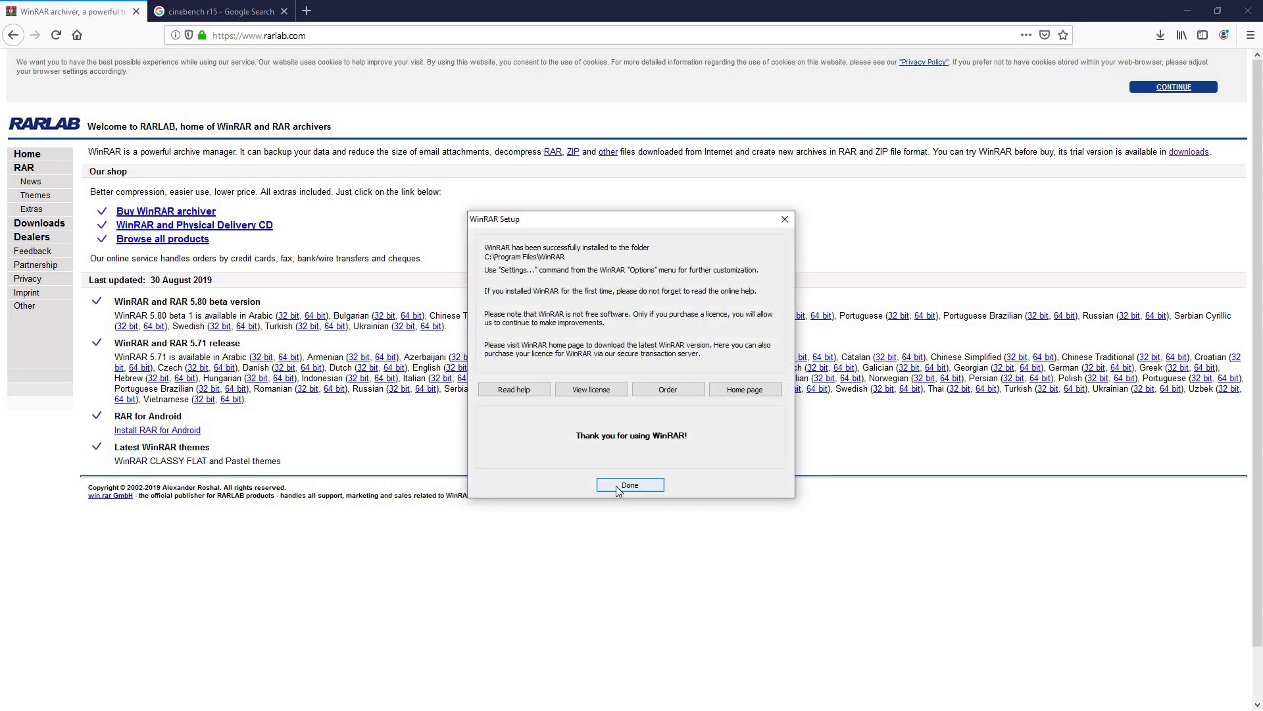
{"action": "left_click", "coordinate": [616, 485]}
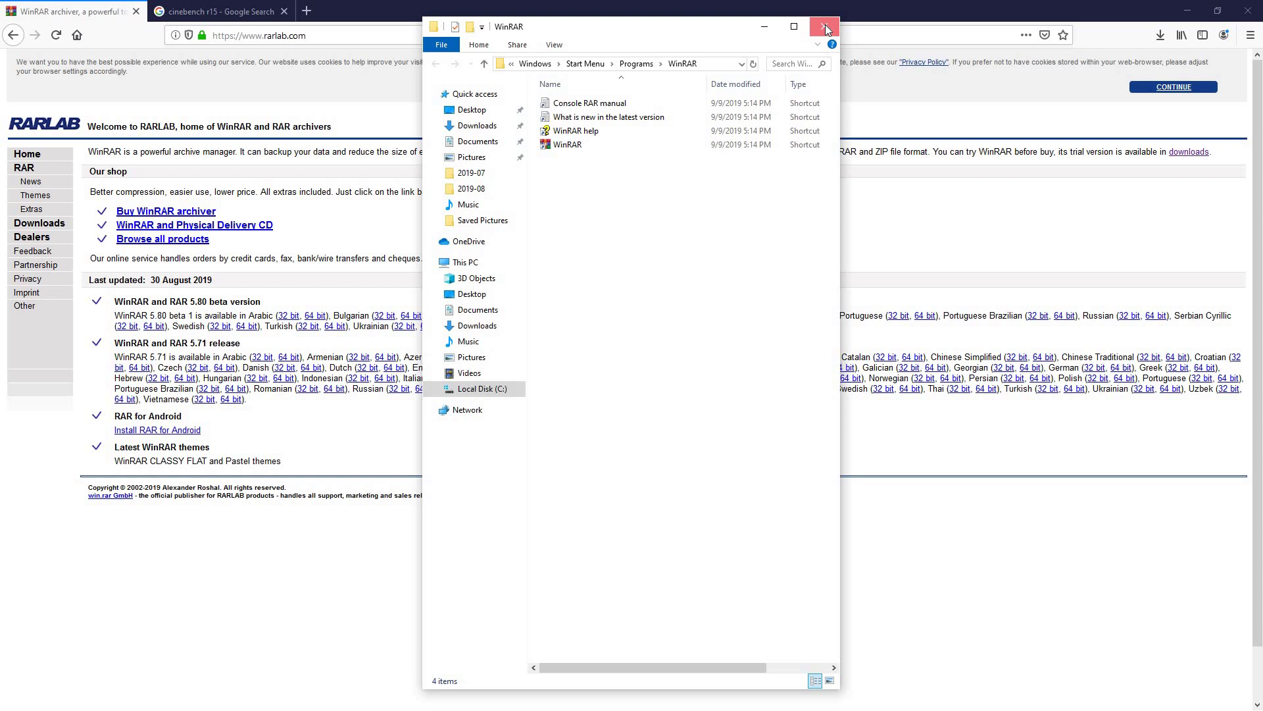
{"action": "left_click", "coordinate": [826, 29]}
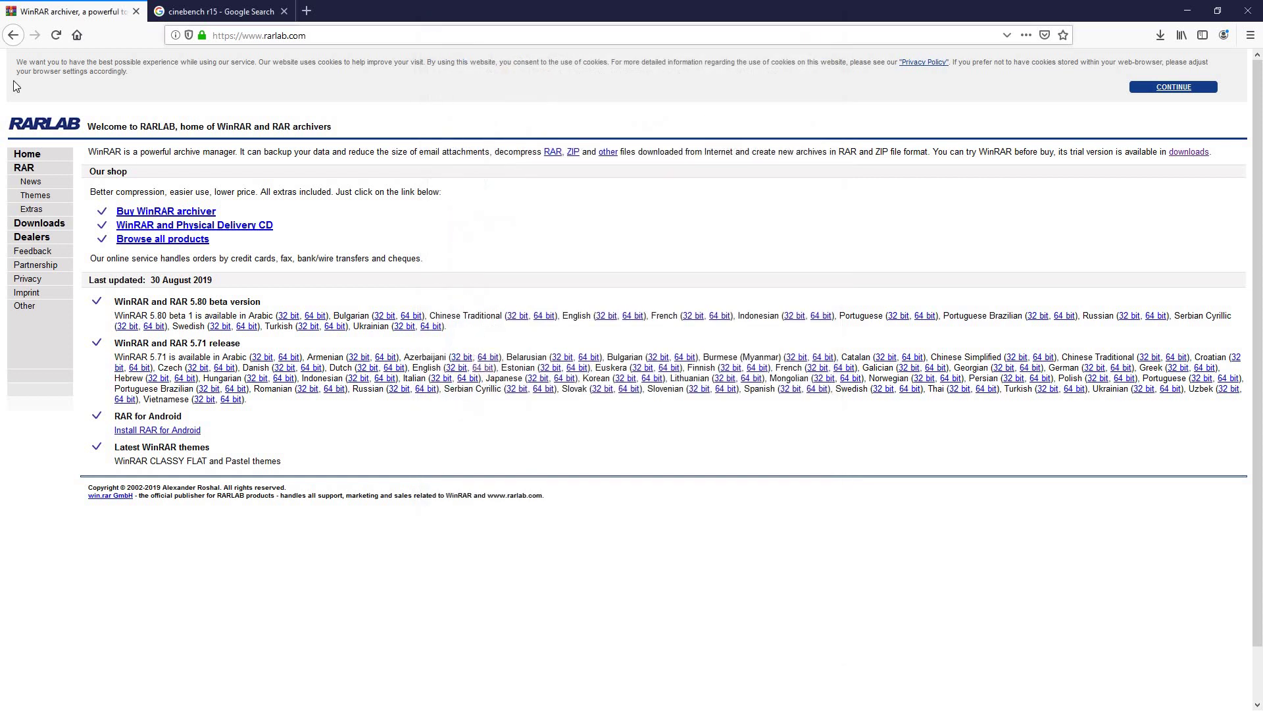
Close the RARLAB tab and open the Guru3D 'Cinebench 15 Download' result for cinebench r15.
{"action": "left_click", "coordinate": [137, 13]}
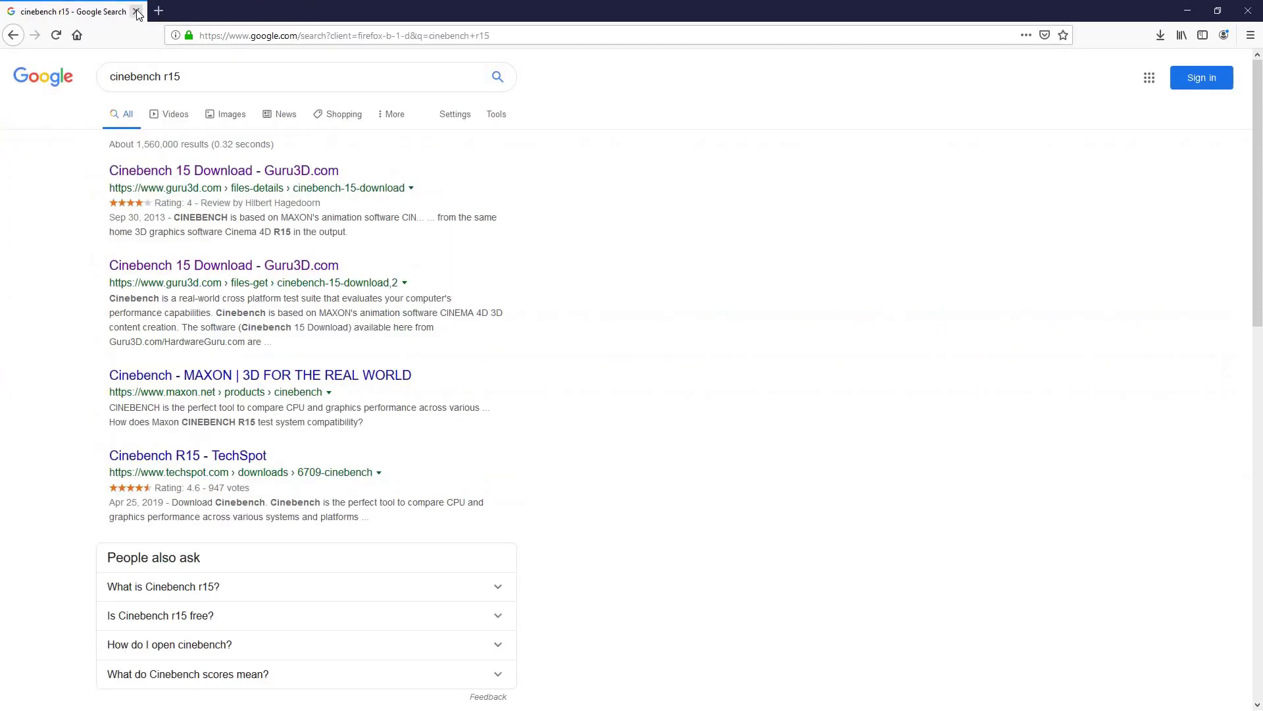
{"action": "left_click", "coordinate": [195, 75]}
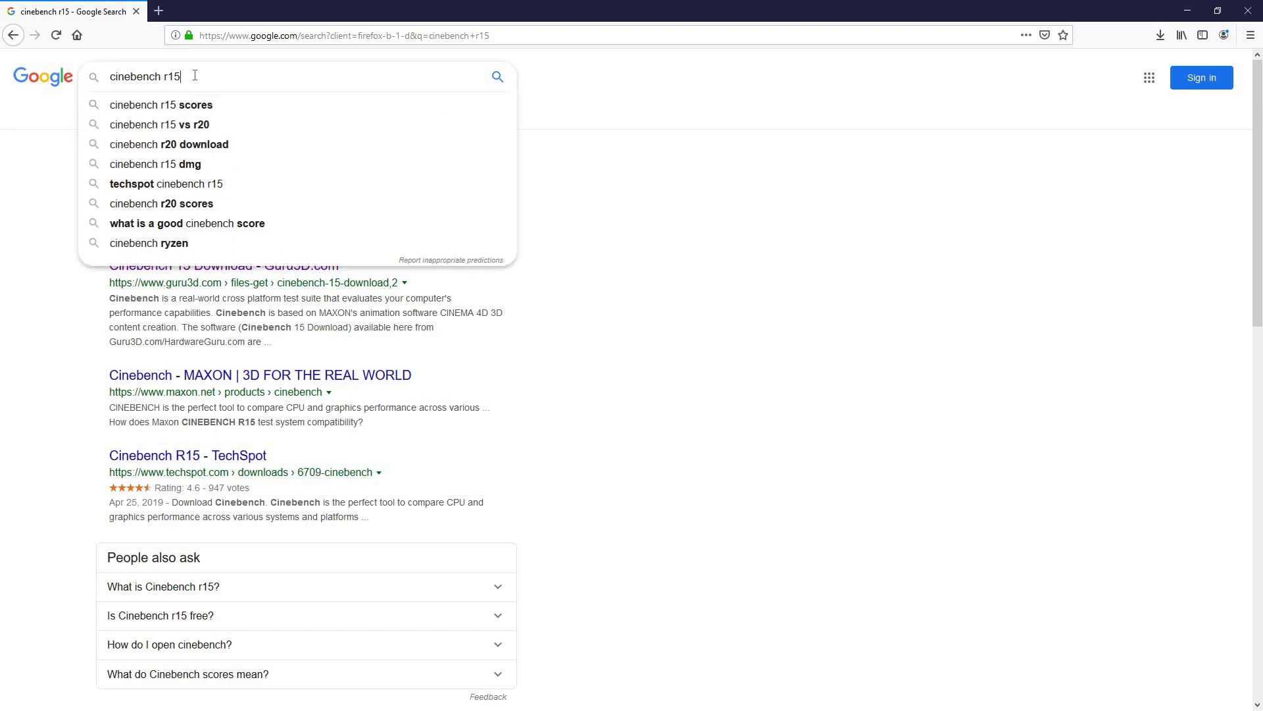
{"action": "left_click", "coordinate": [498, 78]}
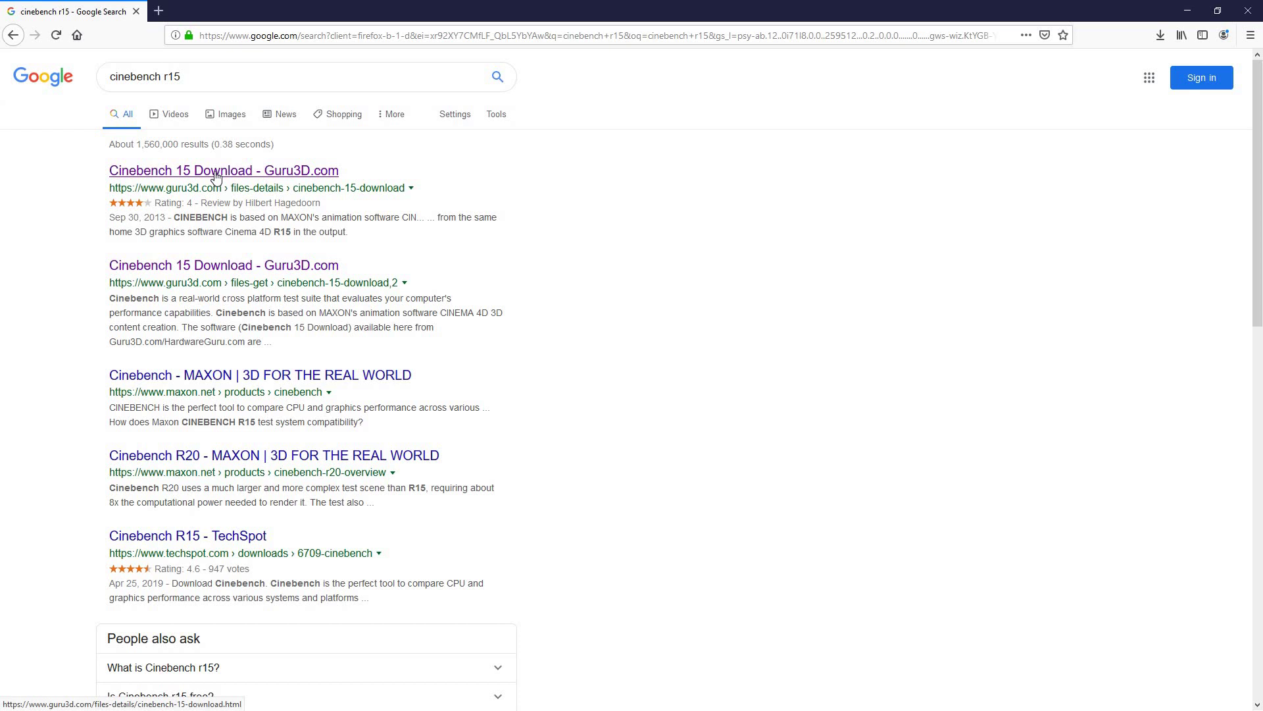
{"action": "left_click", "coordinate": [216, 172]}
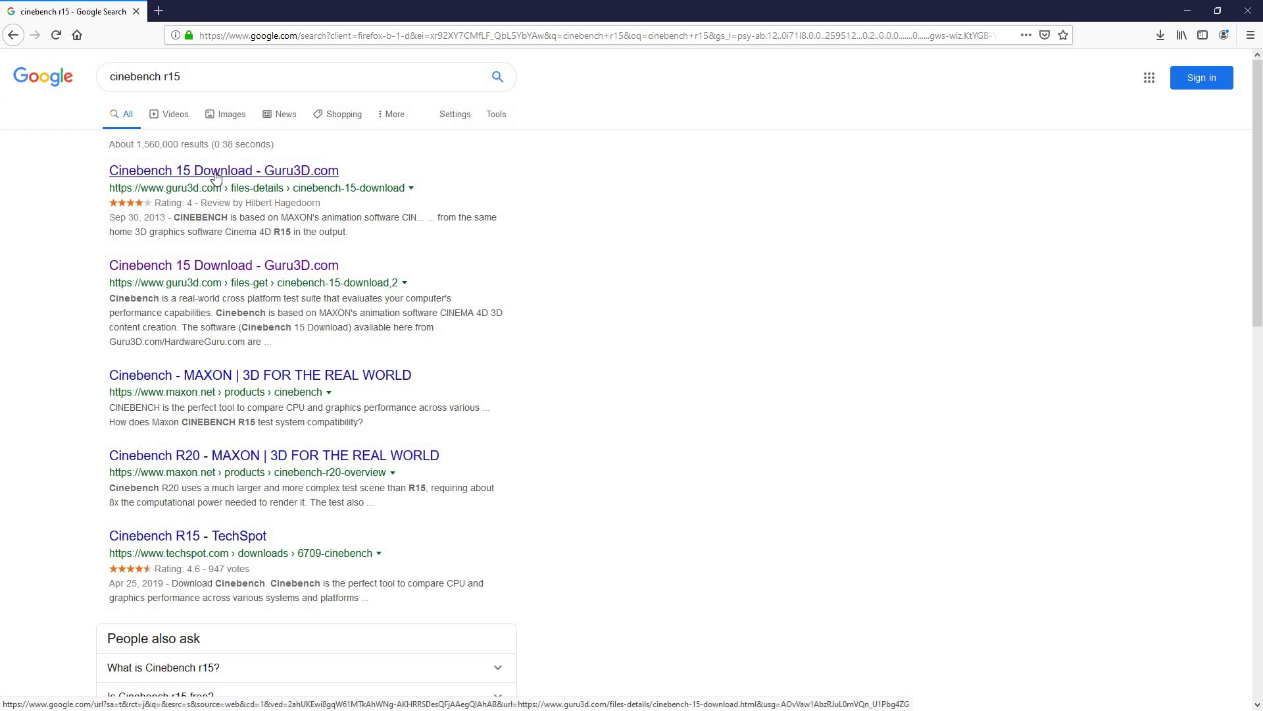
{"action": "left_click", "coordinate": [216, 172]}
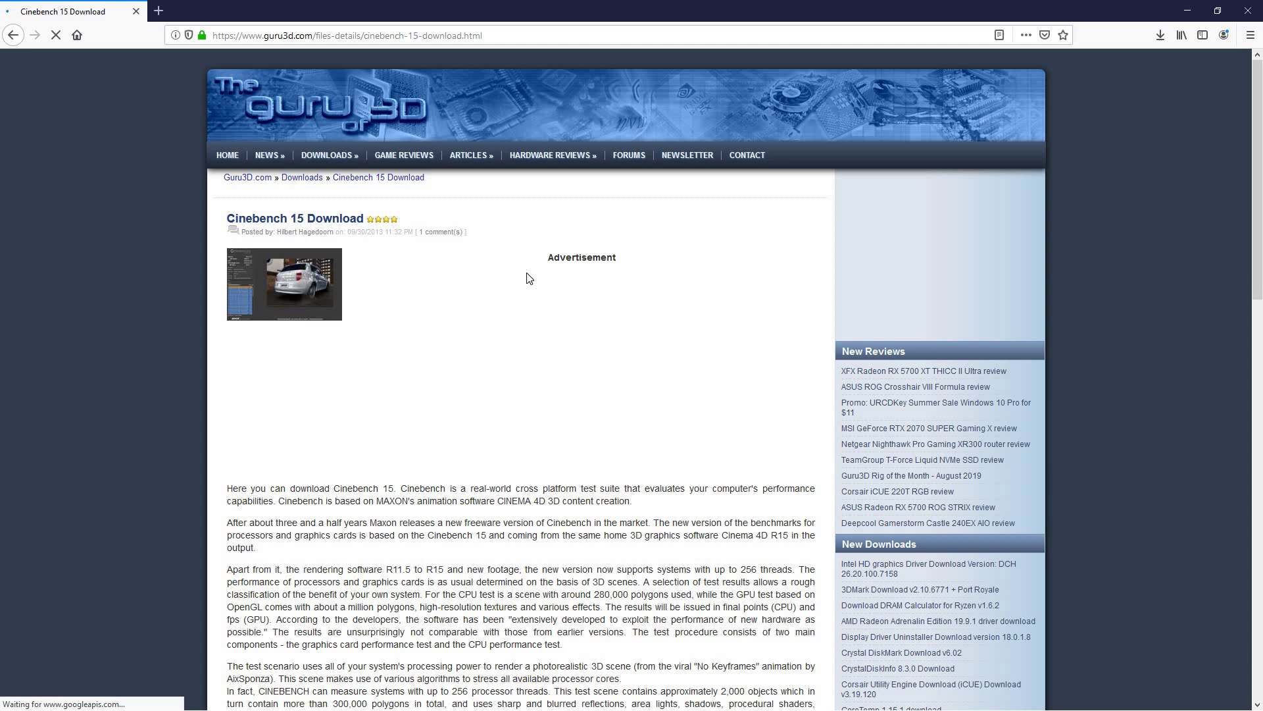
Download CINEBENCH_R15.zip (104 MB) from Guru3D's second mirror, set to open with WinRAR.
{"action": "scroll", "coordinate": [453, 388], "scroll_direction": "down", "scroll_amount": 5}
{"action": "scroll", "coordinate": [452, 388], "scroll_direction": "down", "scroll_amount": 7}
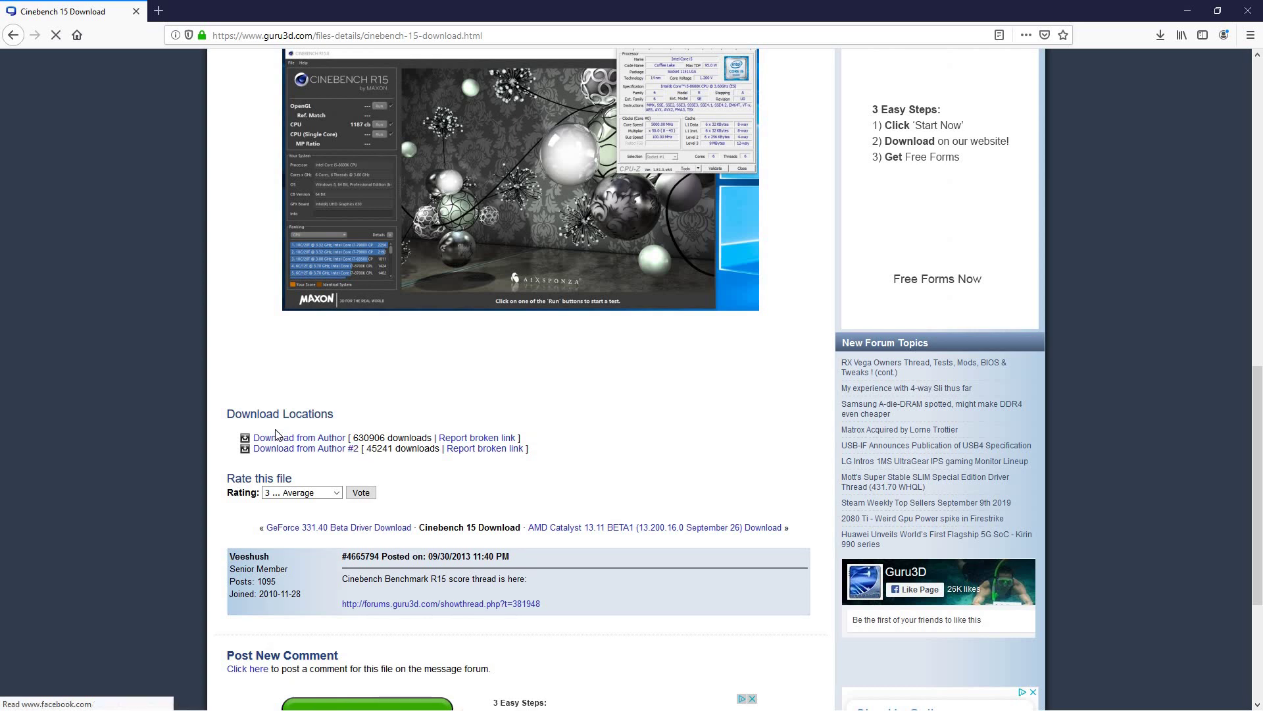
{"action": "left_click", "coordinate": [331, 450]}
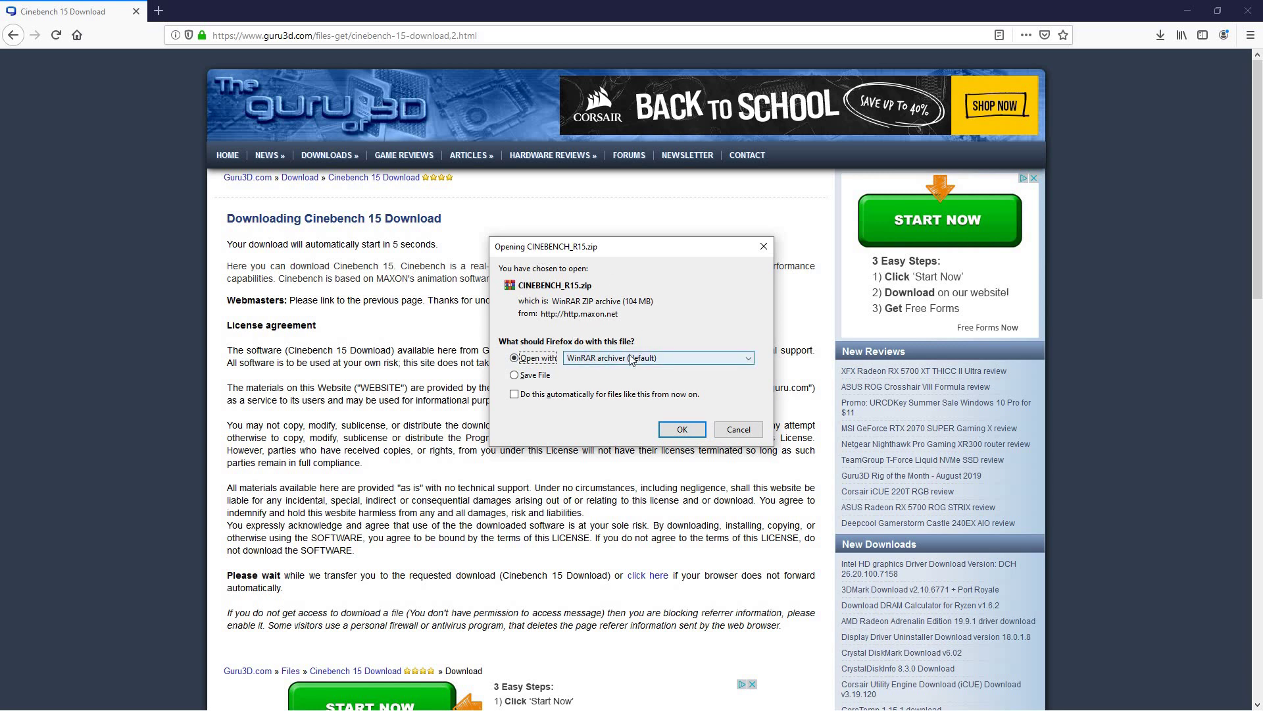
{"action": "left_click", "coordinate": [682, 430]}
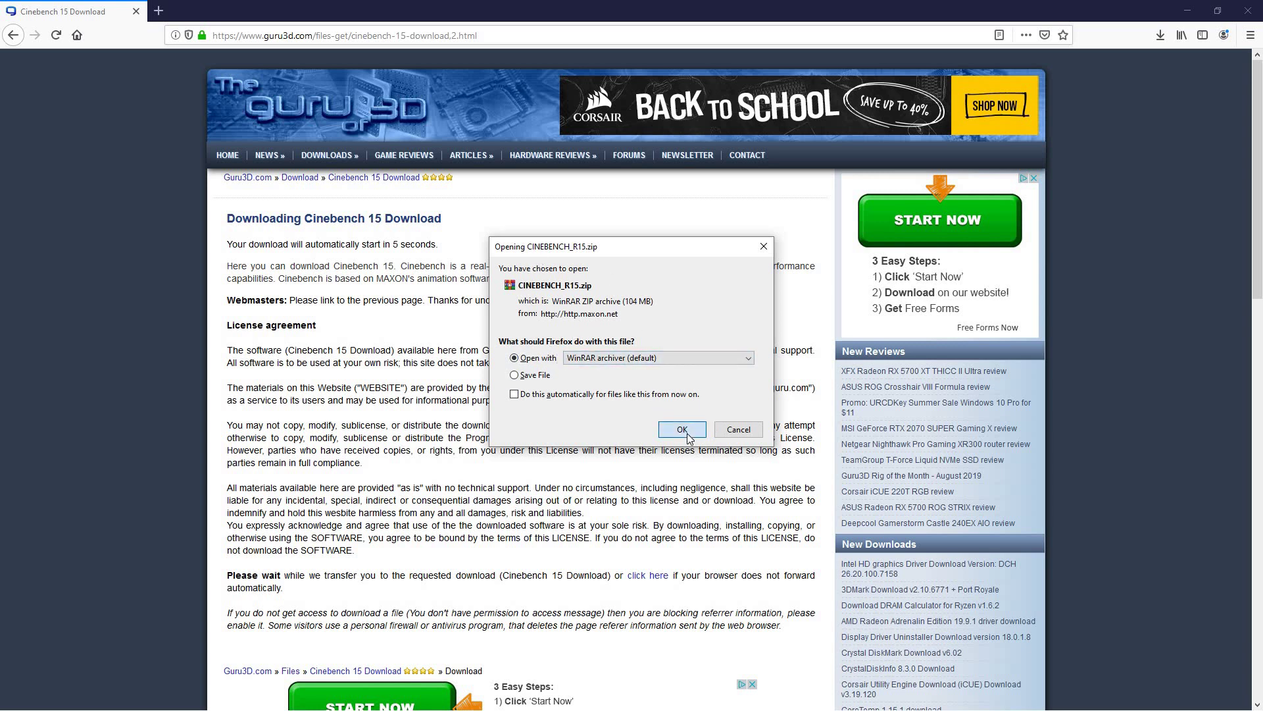
{"action": "left_click", "coordinate": [1161, 36]}
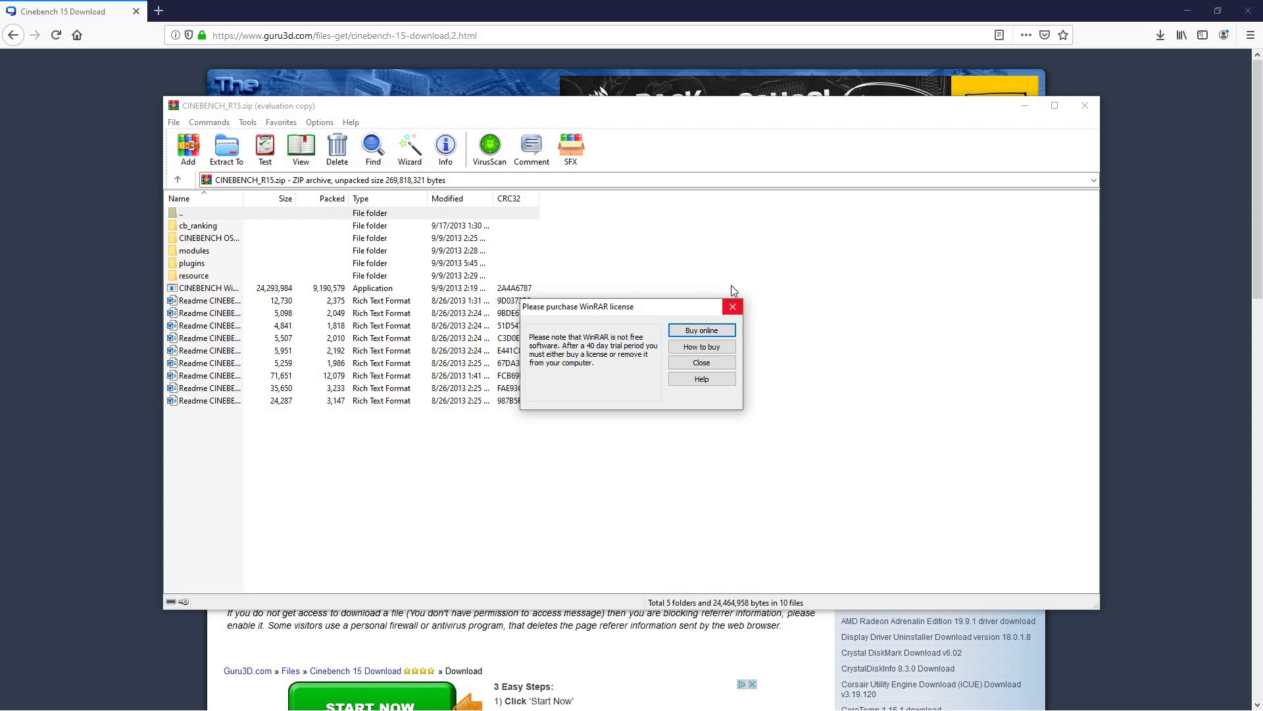
Dismiss the WinRAR license purchase reminder and minimize Firefox.
{"action": "left_click", "coordinate": [733, 309]}
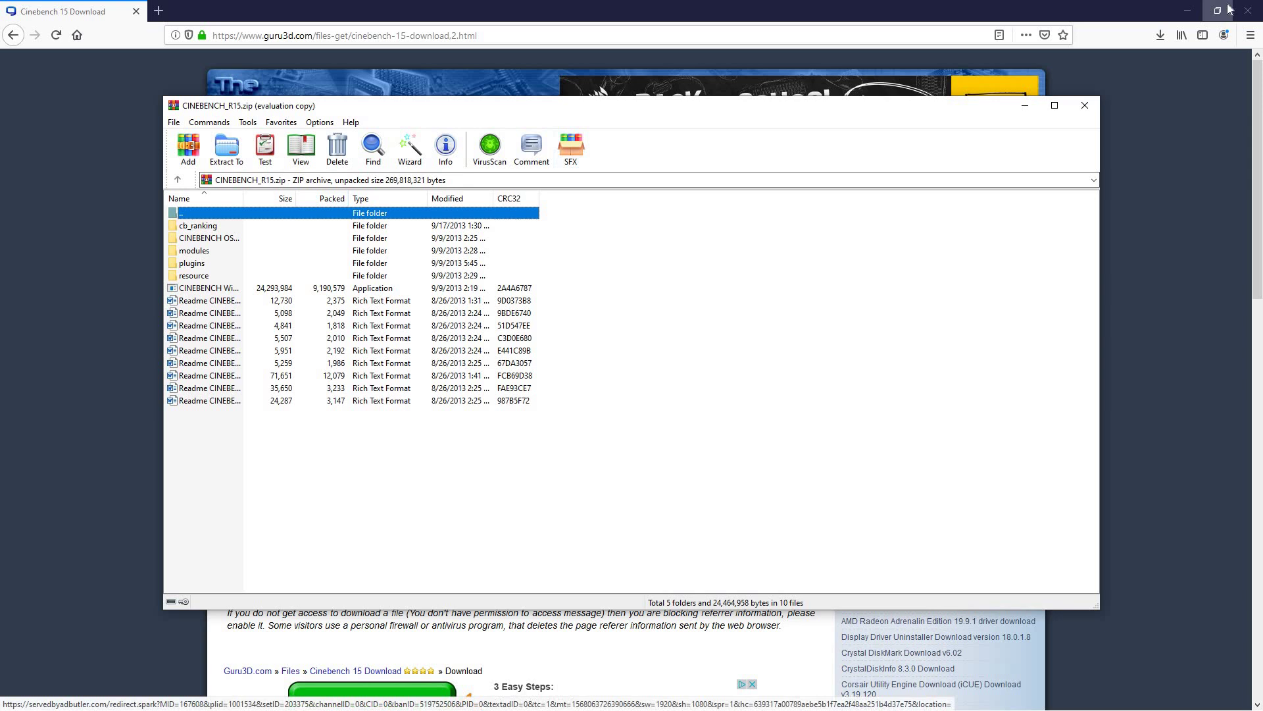
{"action": "left_click", "coordinate": [1193, 9]}
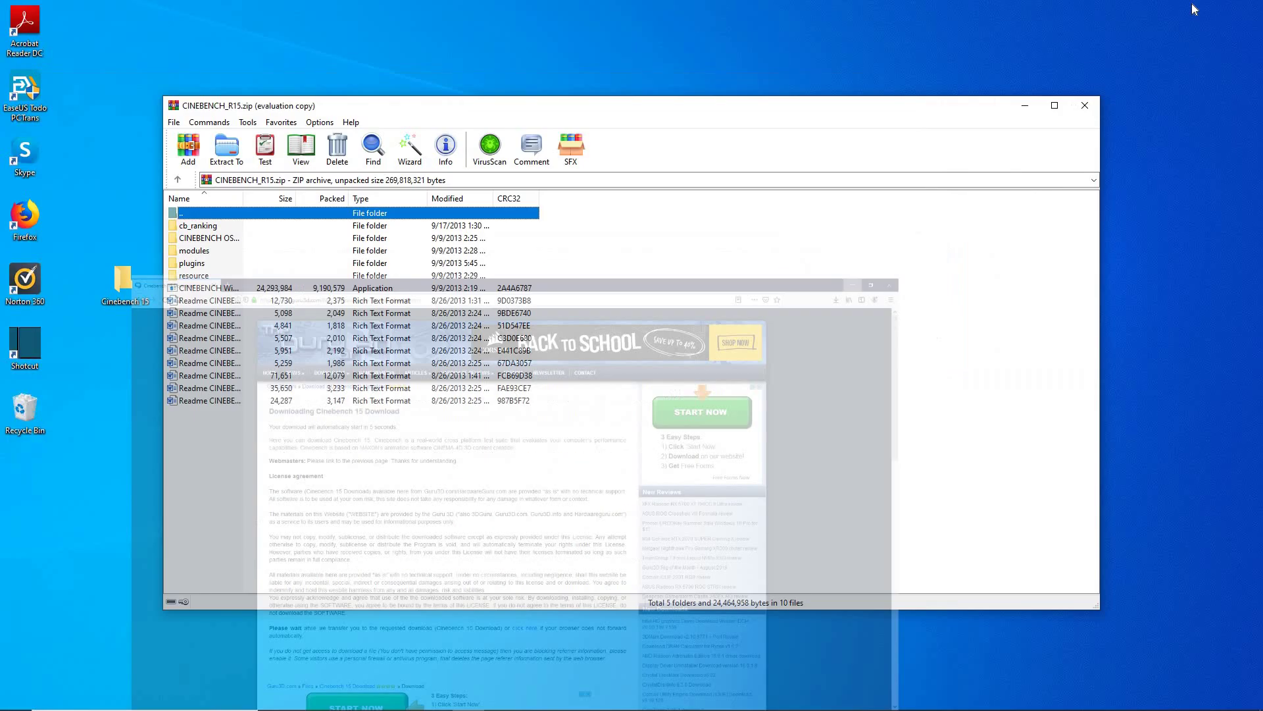
Shift the archive window aside and place the Cinebench 15 desktop folder below the Recycle Bin.
{"action": "left_click_drag", "start_coordinate": [681, 112], "coordinate": [721, 98]}
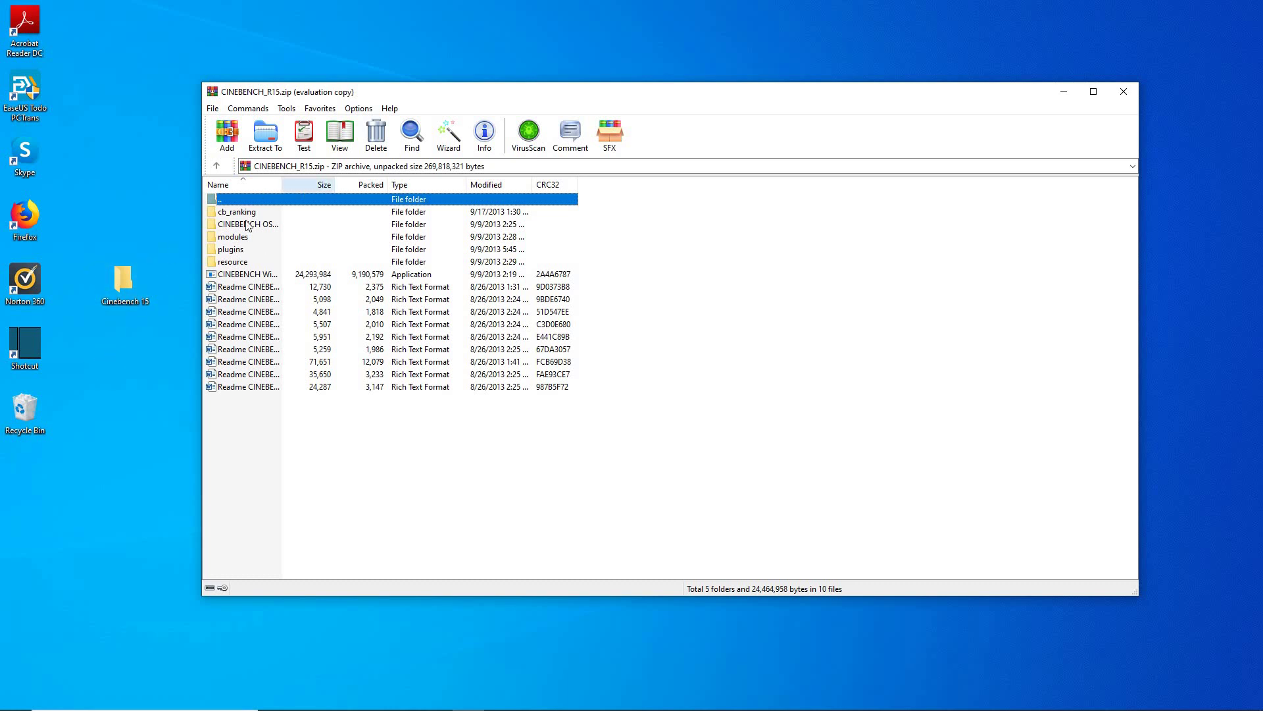
{"action": "right_click", "coordinate": [102, 354]}
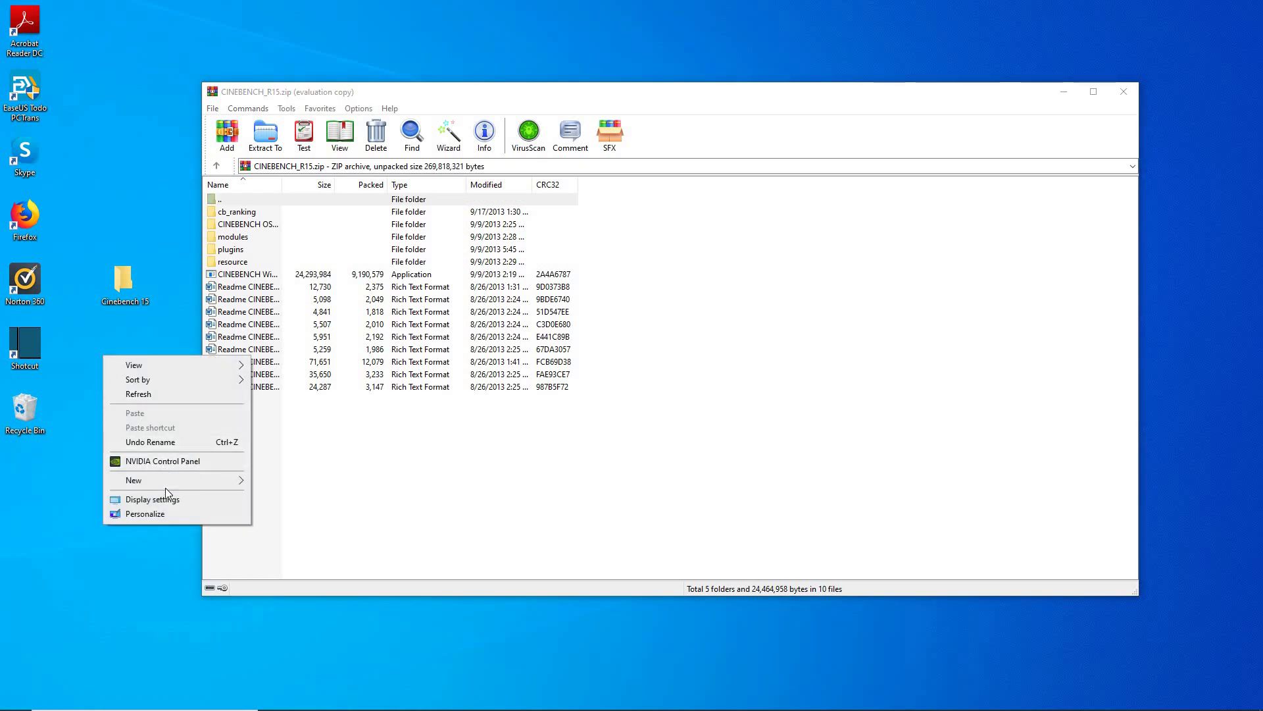
{"action": "mouse_move", "coordinate": [184, 484]}
{"action": "left_click", "coordinate": [133, 231]}
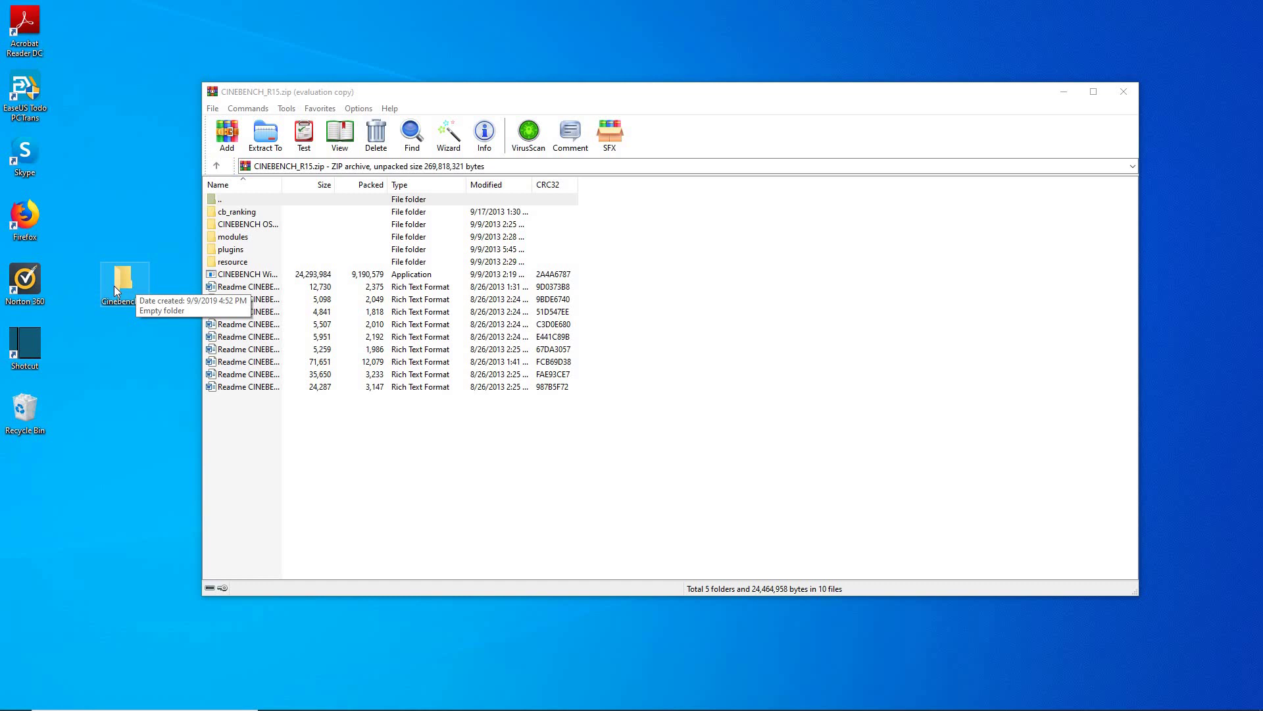
{"action": "left_click_drag", "start_coordinate": [113, 286], "coordinate": [21, 486]}
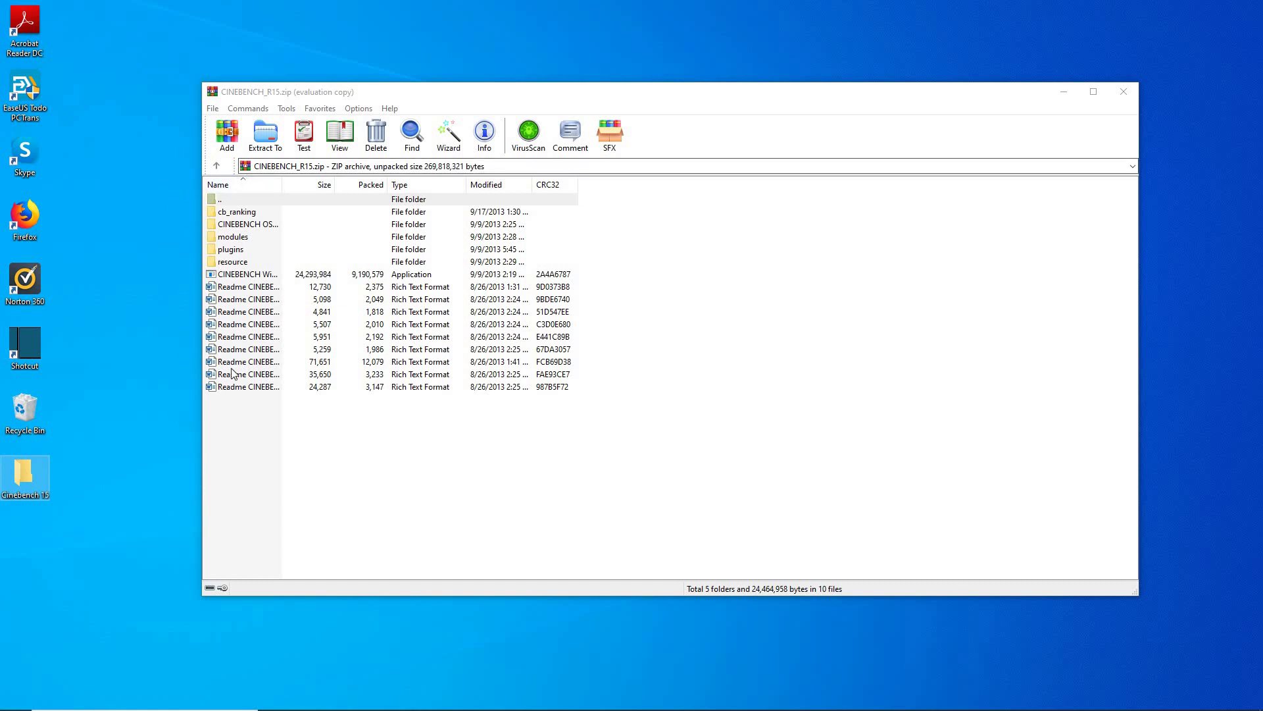
Extract CINEBENCH_R15.zip to the specified folder Desktop\Cinebench 15.
{"action": "left_click", "coordinate": [218, 164]}
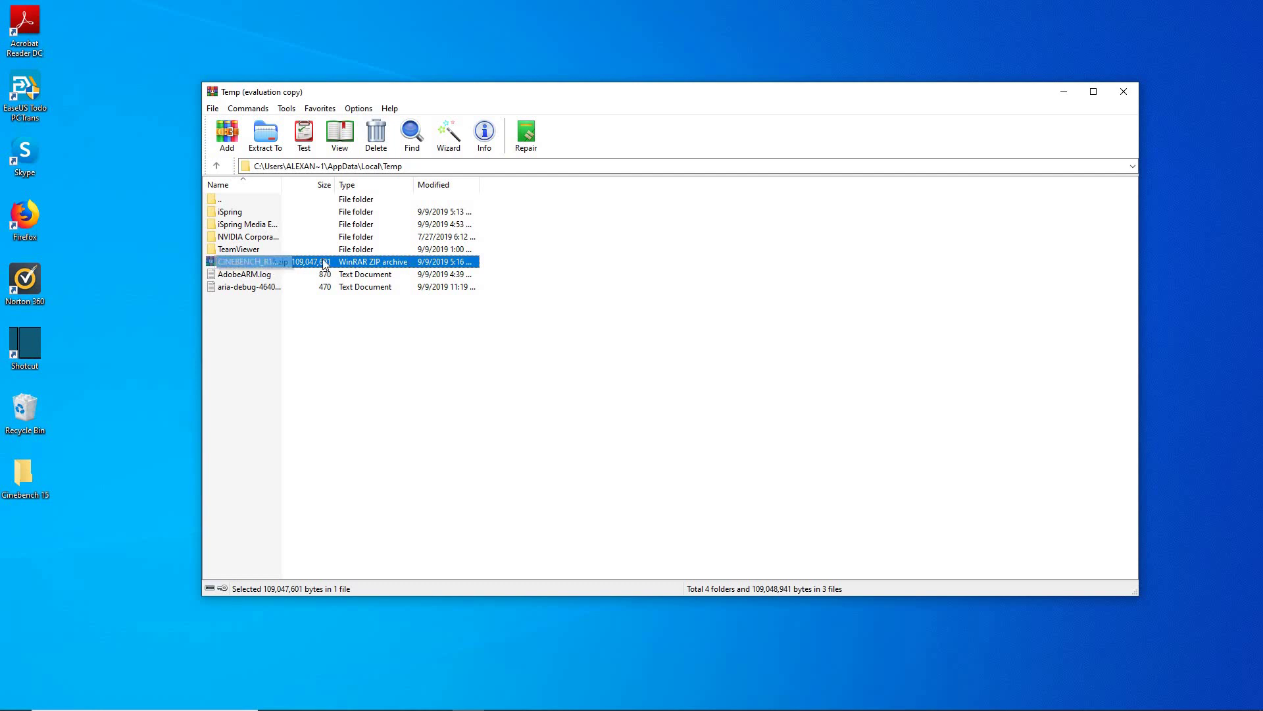
{"action": "right_click", "coordinate": [270, 264]}
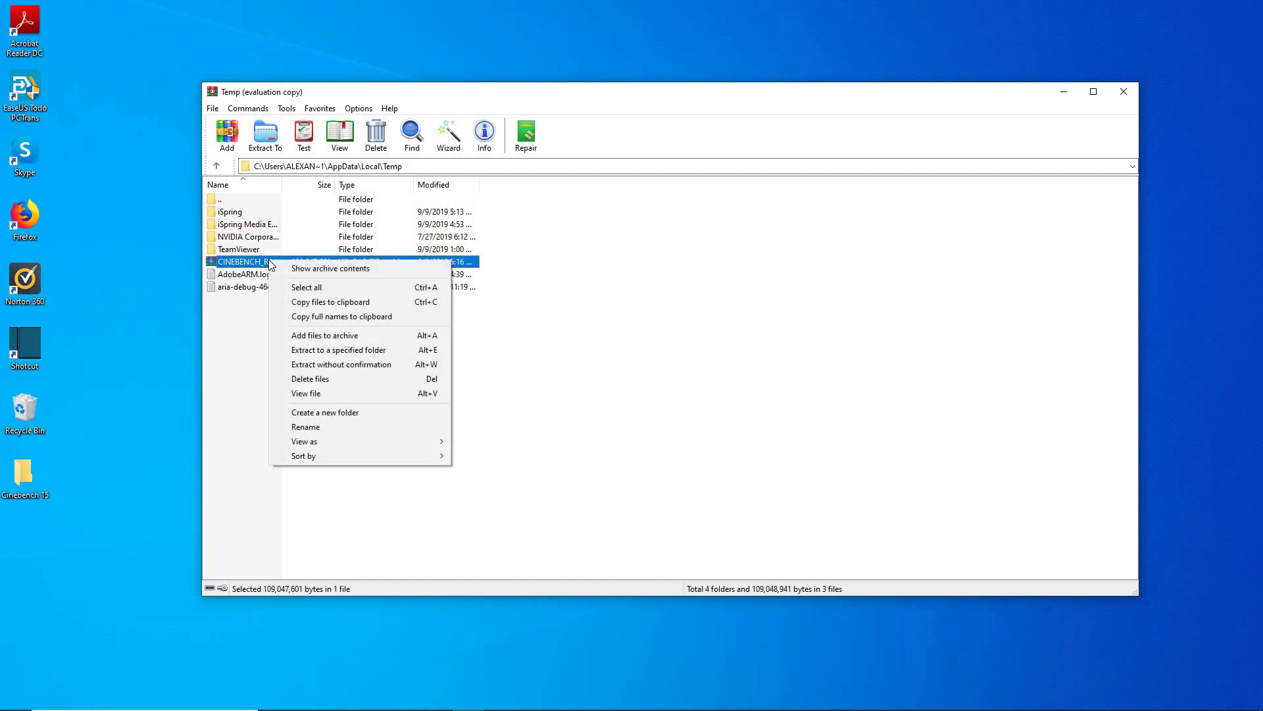
{"action": "left_click", "coordinate": [342, 352]}
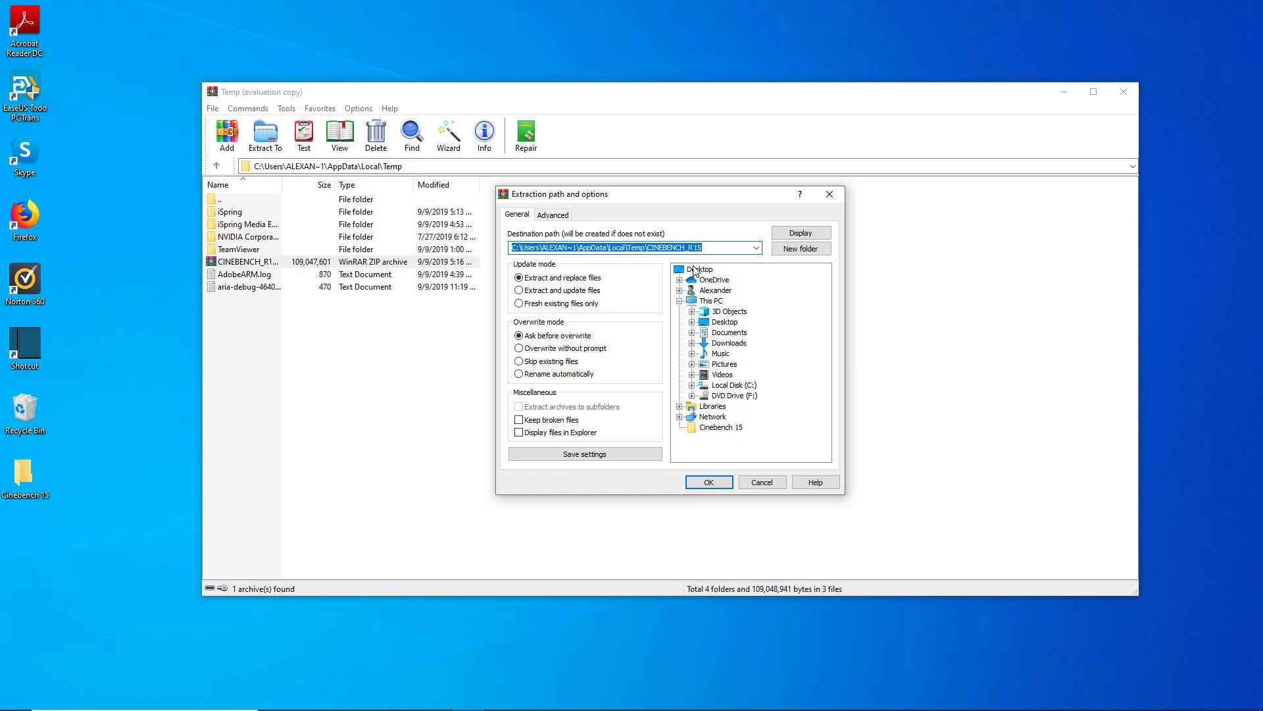
{"action": "left_click", "coordinate": [719, 429]}
{"action": "left_click", "coordinate": [720, 429]}
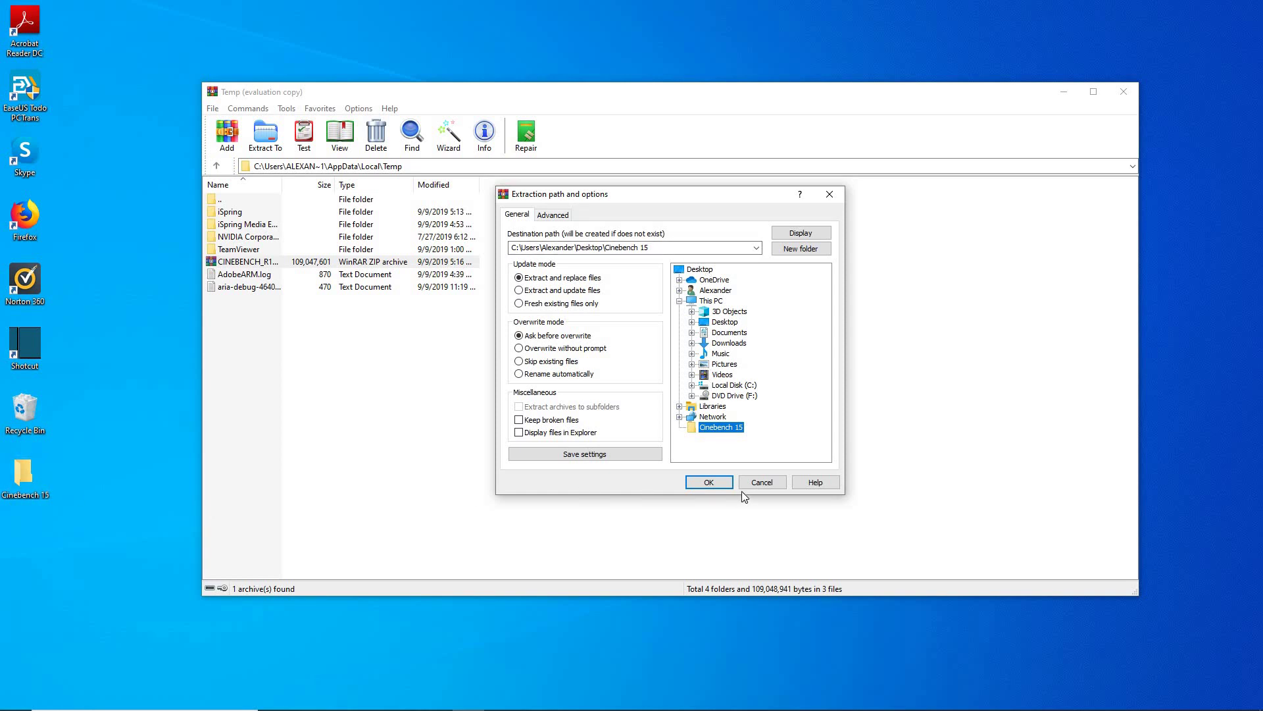
{"action": "left_click", "coordinate": [709, 483]}
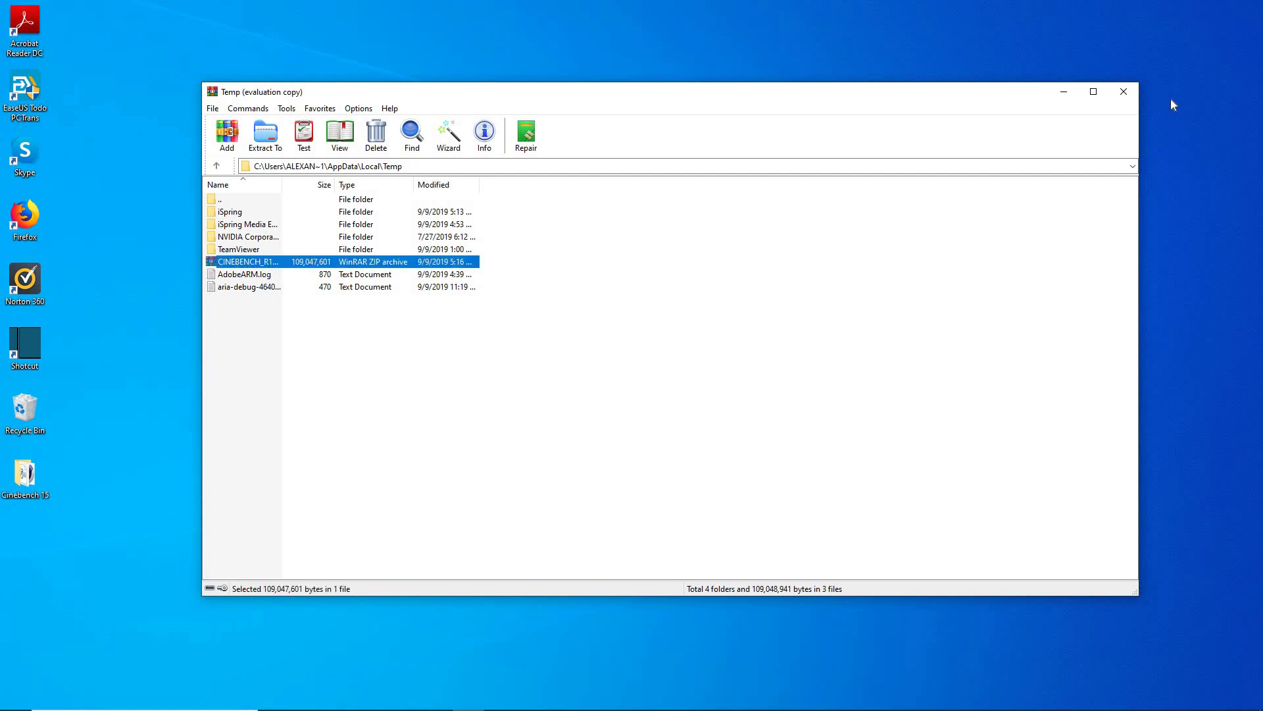
Close WinRAR and Firefox.
{"action": "left_click", "coordinate": [1127, 91]}
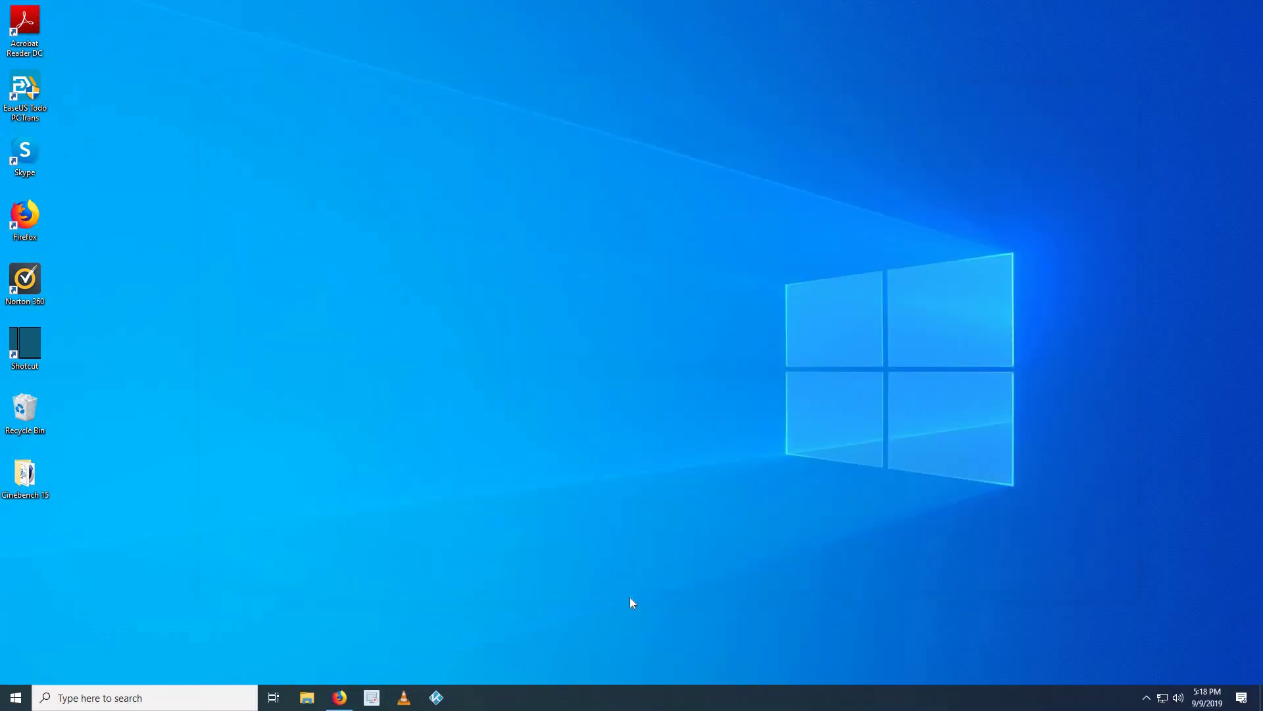
{"action": "right_click", "coordinate": [337, 697]}
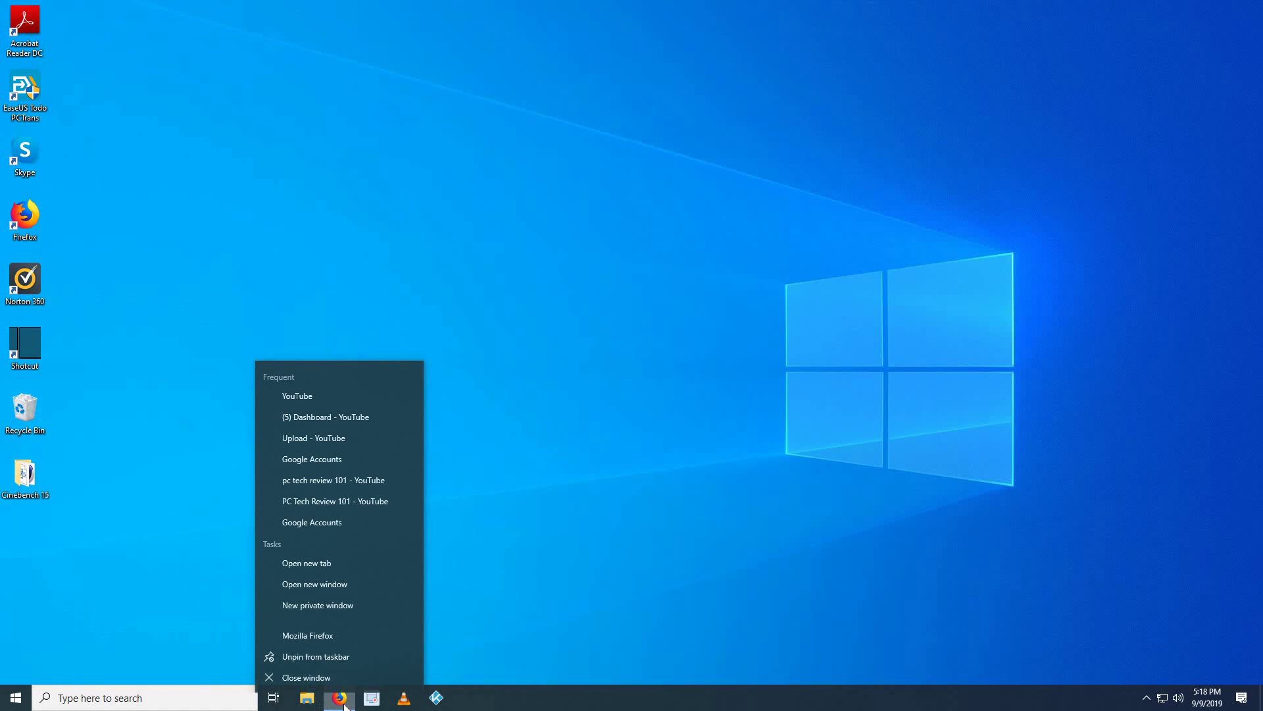
{"action": "left_click", "coordinate": [323, 669]}
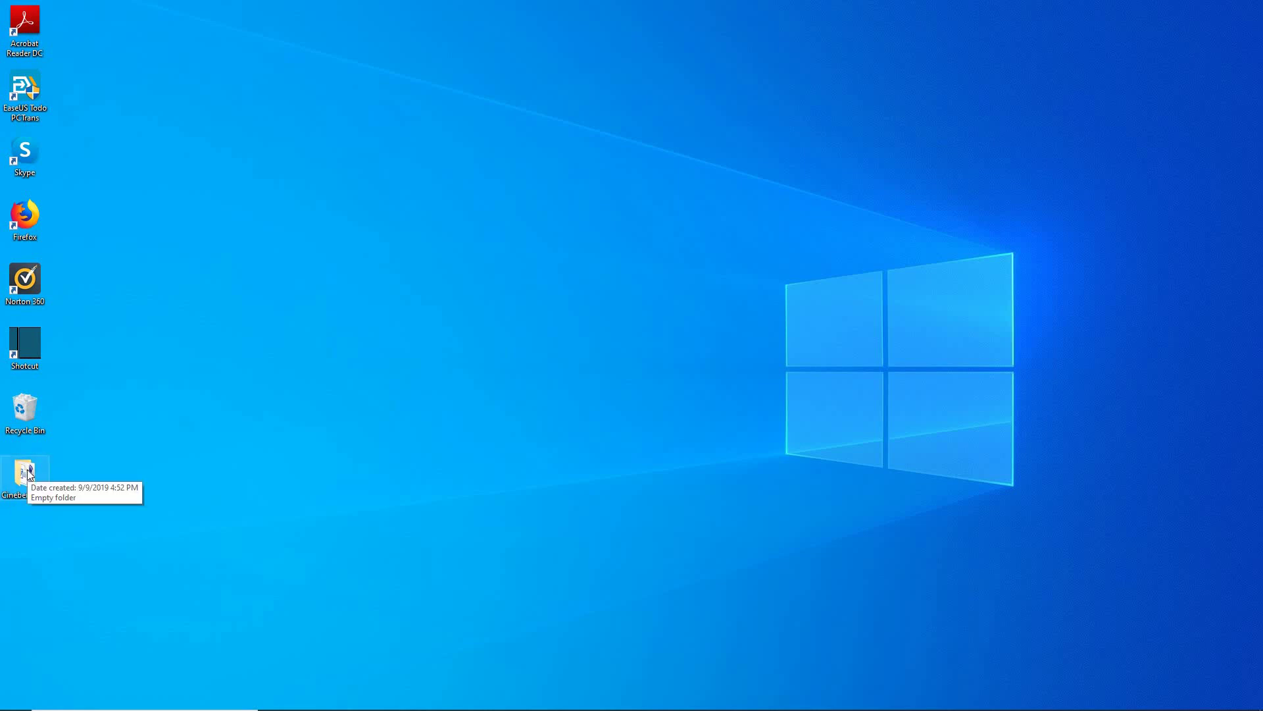
Open the Cinebench 15 folder, widen its window, and launch CINEBENCH Windows 64 Bit.
{"action": "double_click", "coordinate": [28, 473]}
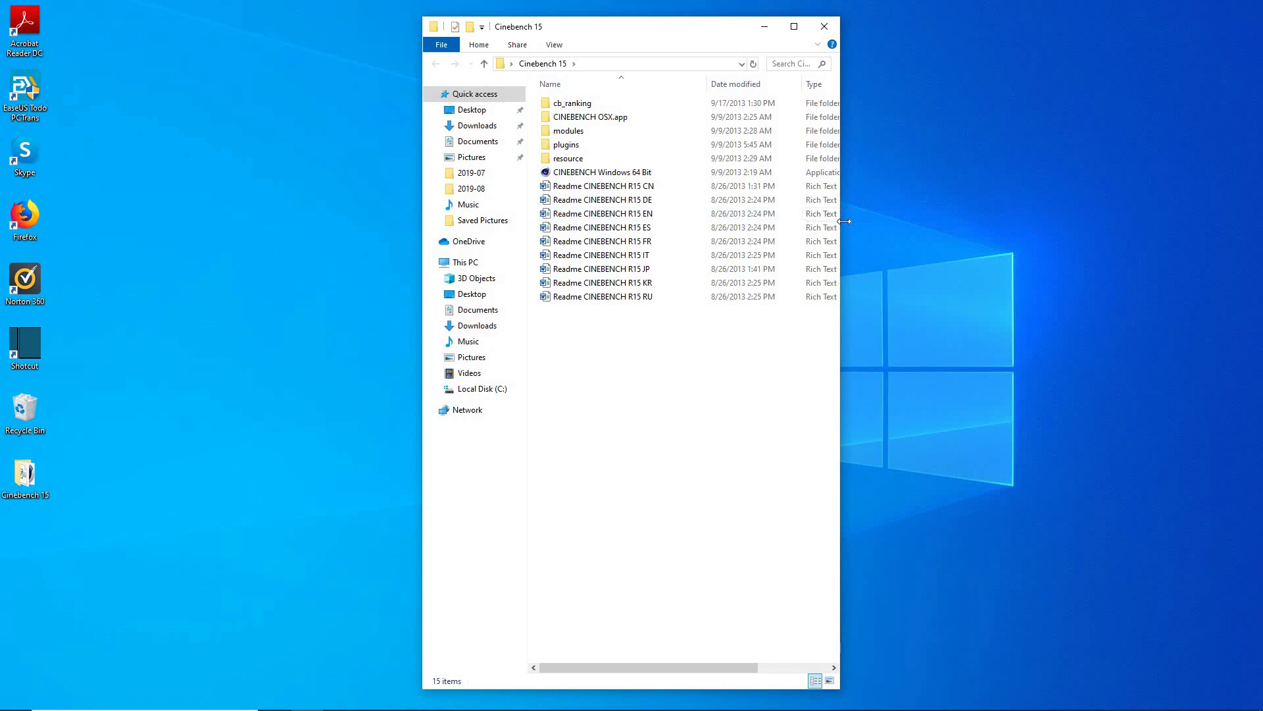
{"action": "left_click_drag", "start_coordinate": [845, 218], "coordinate": [1057, 216]}
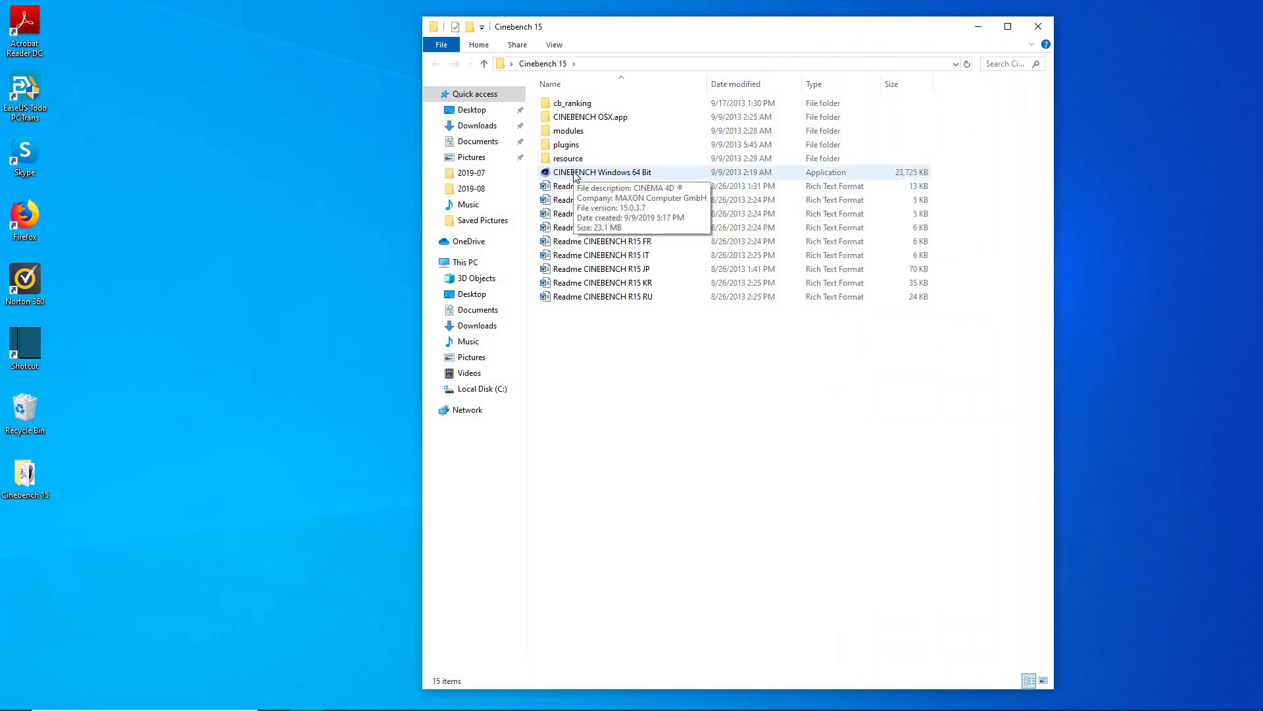
{"action": "double_click", "coordinate": [574, 173]}
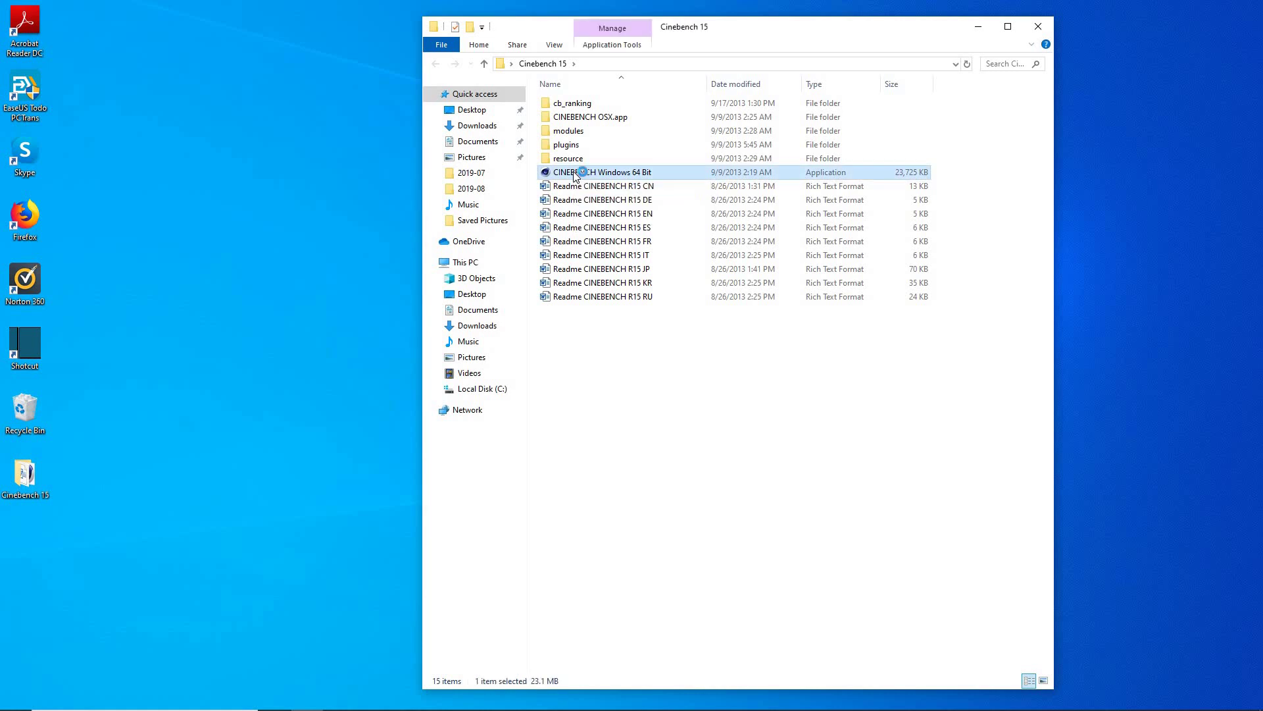